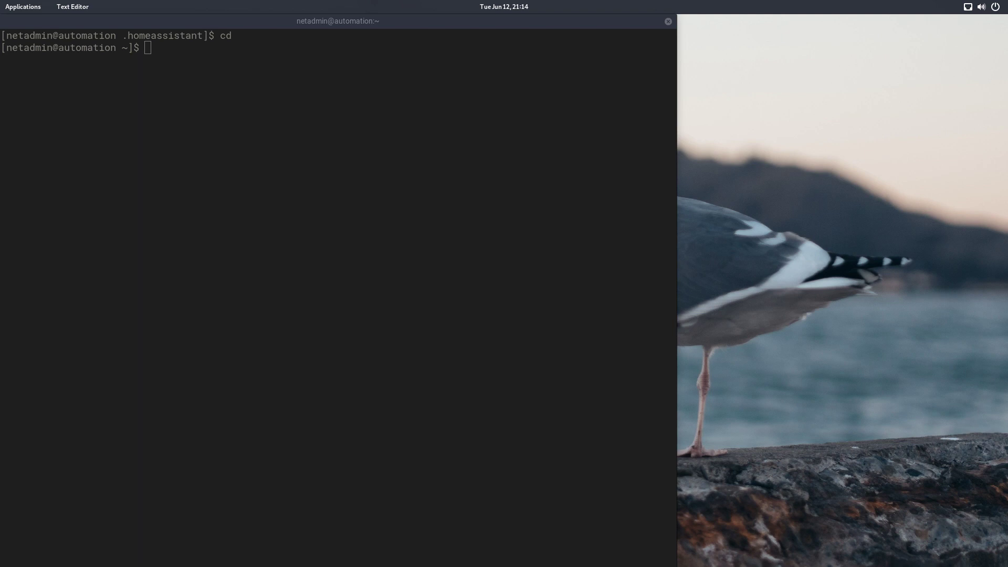
Step: In the terminal, change into .homeassistant and open configuration.yaml in vi
click(271, 214)
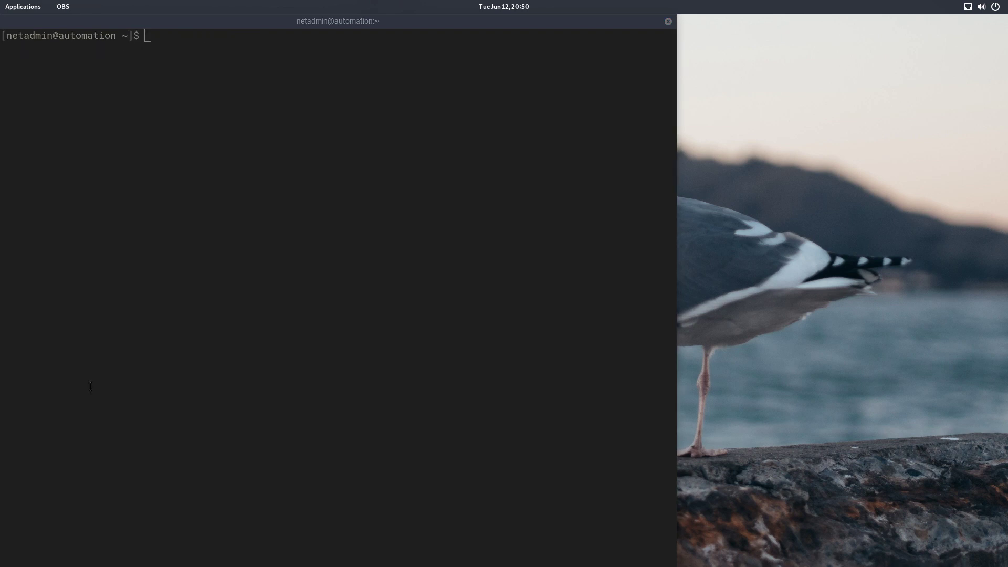
click(408, 338)
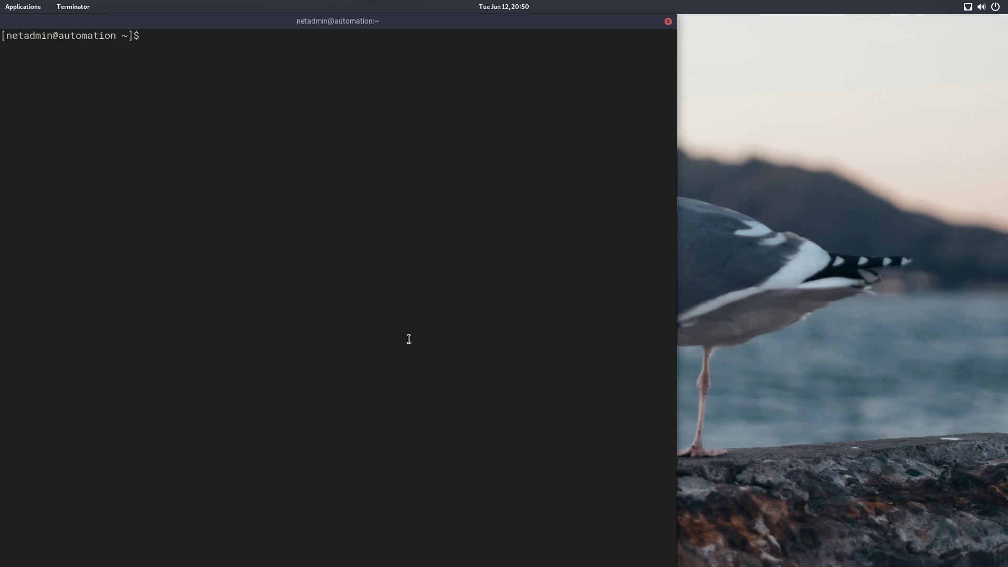
text(cd .h)
key(Tab)
key(Return)
text(vi config)
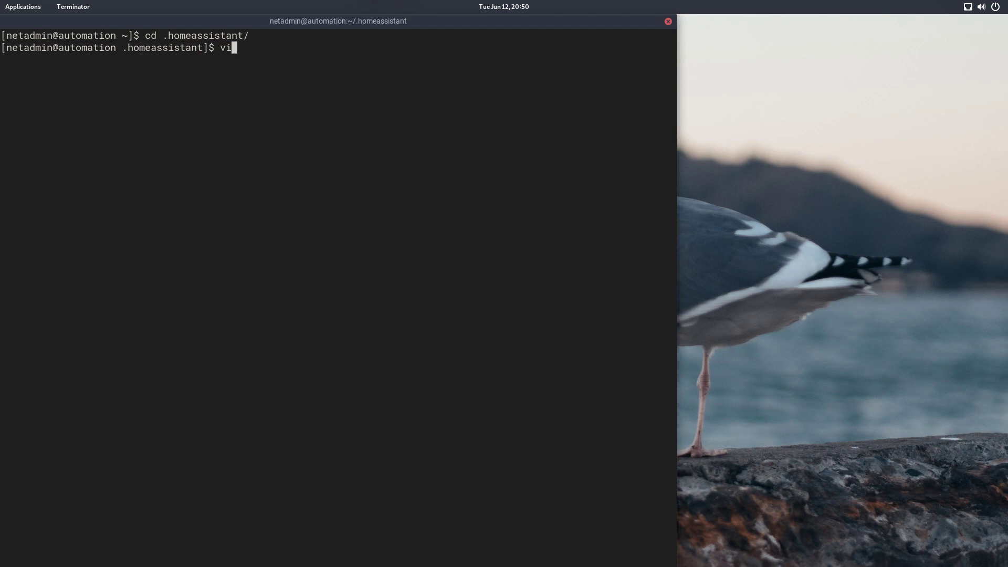
key(Tab)
key(Return)
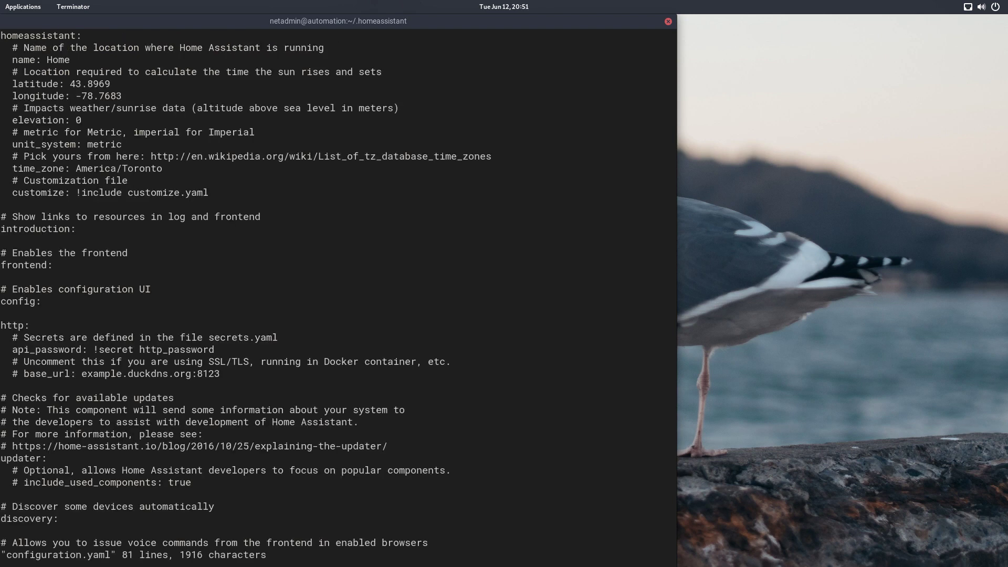
Step: Remove a stray 'i' and add two blank lines above the hue section
key(Down)
key(Down)
key(Down)
key(Down)
key(Down)
key(Down)
key(Down)
key(Down)
key(Down)
key(Down)
key(Down)
key(Down)
key(Down)
key(Down)
key(Down)
key(Down)
key(Down)
key(Down)
key(Down)
key(Down)
key(Down)
key(Down)
key(Down)
key(Down)
key(Down)
key(Down)
key(Down)
key(Down)
key(Down)
key(Down)
key(Down)
key(Down)
key(Down)
key(Down)
key(Down)
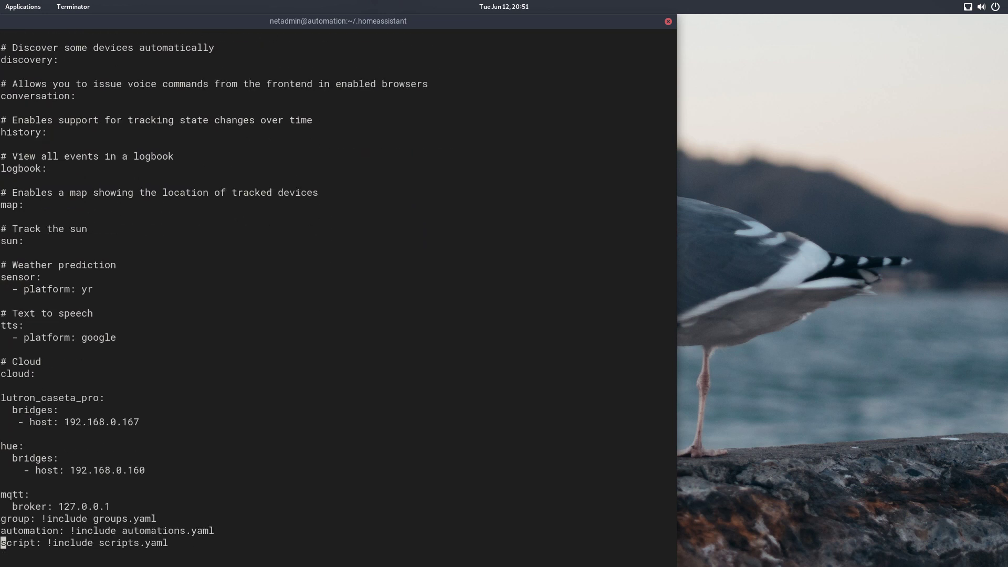
key(Up)
key(Up)
key(Up)
key(Up)
key(Up)
key(Up)
key(Up)
key(Up)
key(Up)
key(Up)
key(Down)
key(Down)
text(i)
key(Escape)
key(x)
key(Up)
key(i)
key(Return)
key(Return)
key(Up)
Step: Paste the ping device_tracker block for the phone at 192.168.0.180 above hue
key(alt+Tab)
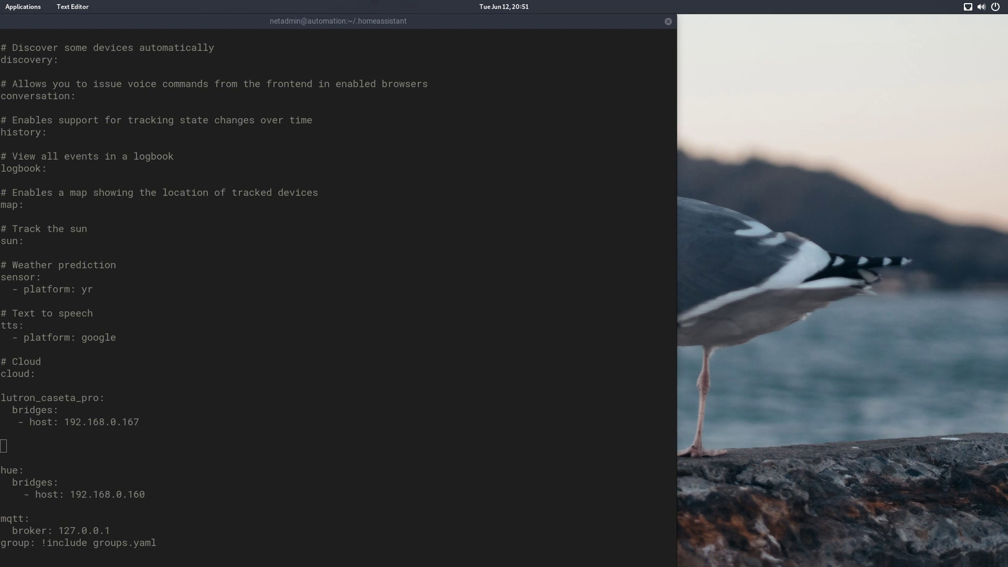
click(67, 446)
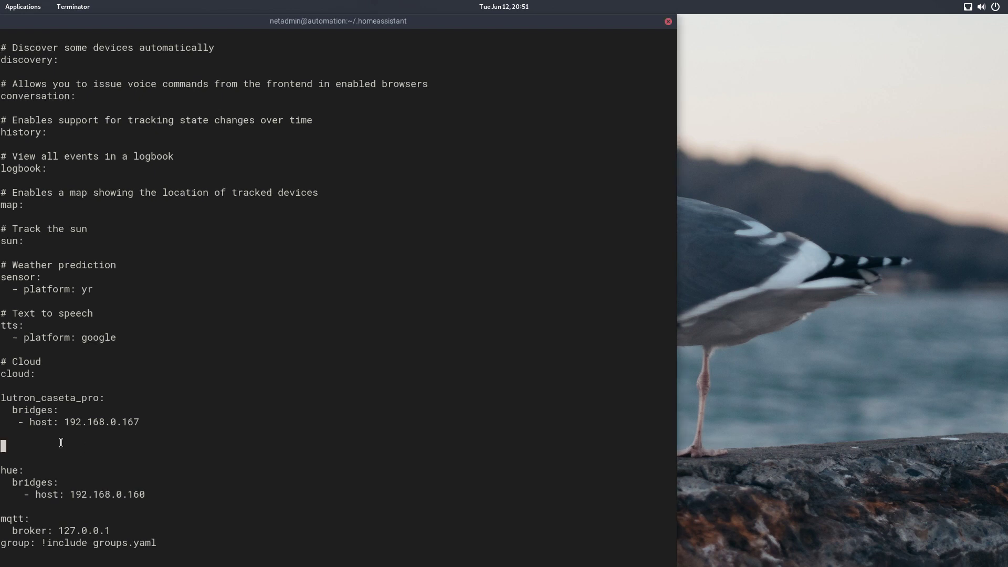
text(device_tracker:   - platform: ping     track_new_devices: False     consider_home: 2700     hosts:       brad6p: 192.168.0.180)
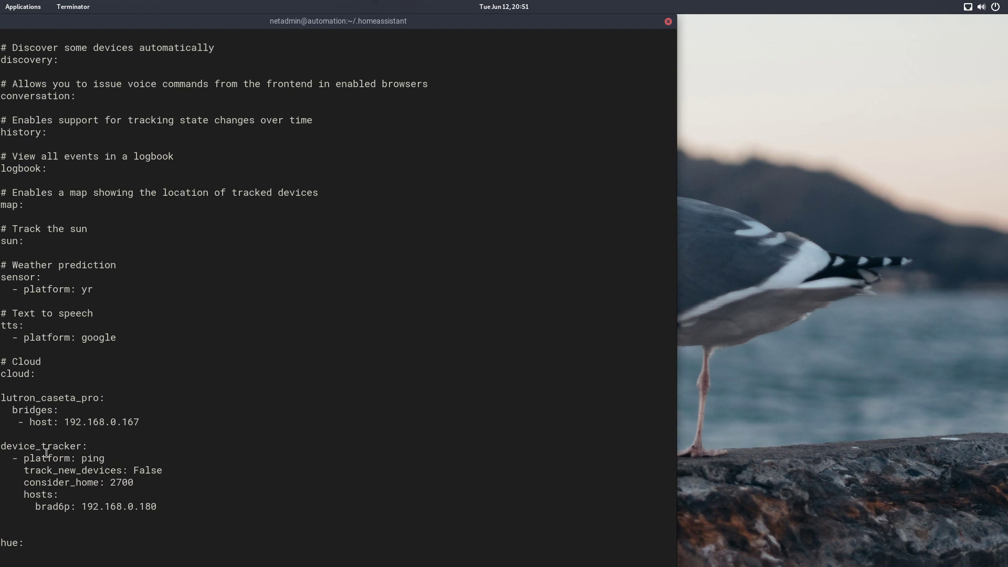
key(Up)
key(Up)
key(Up)
key(Up)
key(Up)
Step: Change track_new_devices from False to True and delete the stray lines
key(Right)
key(Right)
key(Right)
key(Right)
key(Right)
key(Right)
key(Right)
key(Right)
key(j)
key(l)
key(l)
key(l)
key(l)
key(Right)
key(Right)
key(Right)
key(Right)
key(Right)
key(Right)
key(Right)
key(Right)
key(Right)
key(Right)
key(x)
key(x)
key(x)
key(x)
key(x)
text(aTrue)
key(Down)
key(Escape)
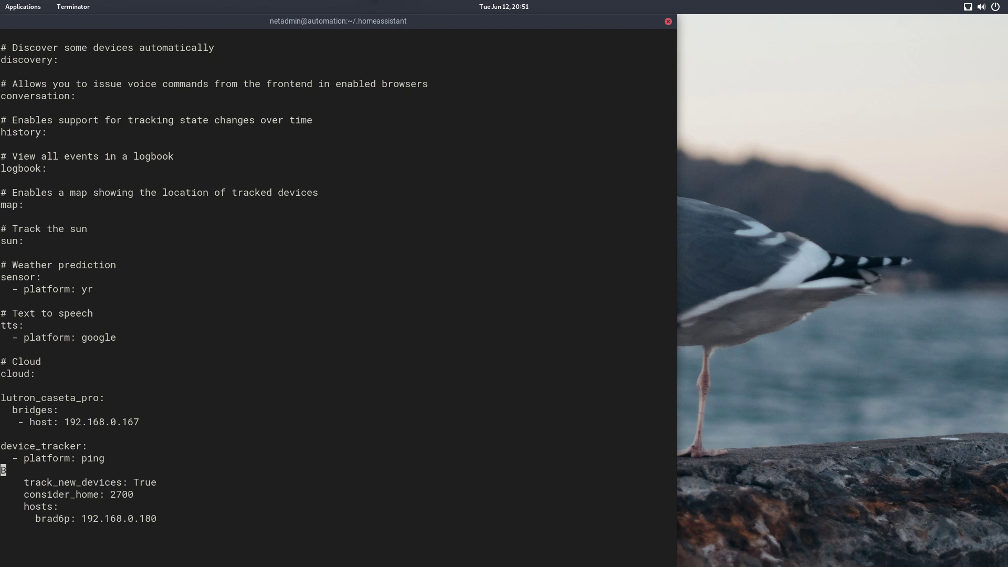
key(d)
key(d)
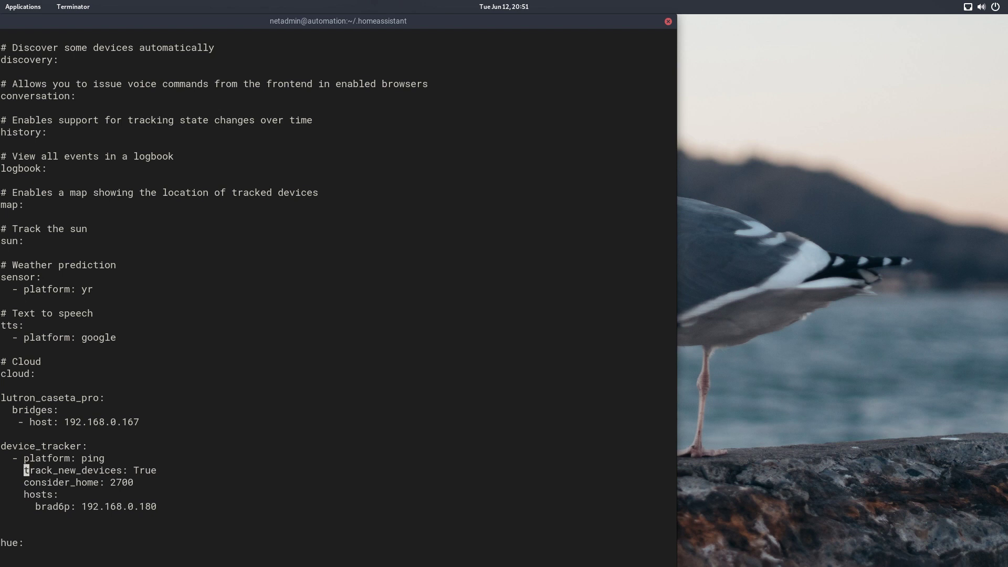
key(Down)
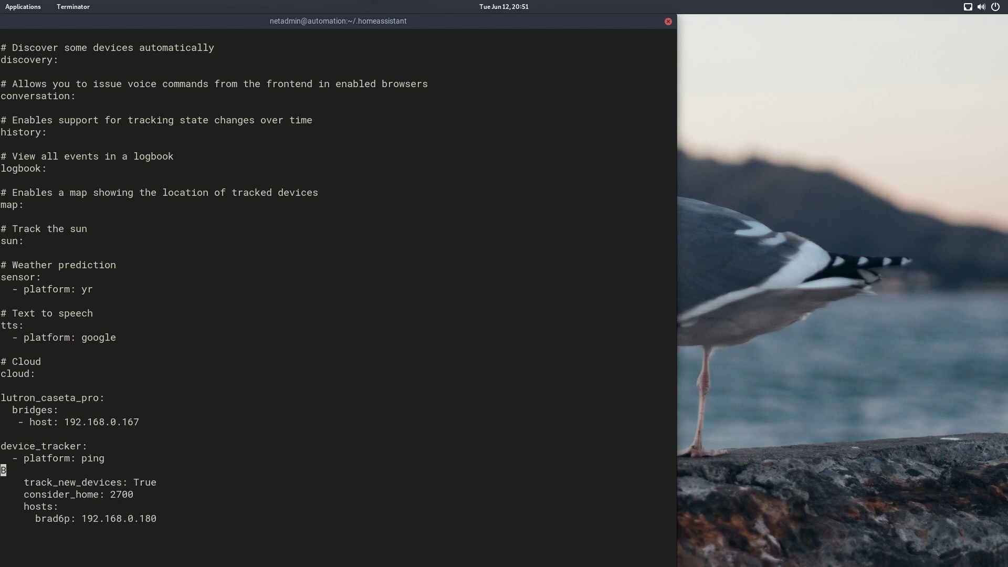
key(d)
key(d)
Step: Change consider_home from 2700 to 30 in the device_tracker block
key(Down)
key(Right)
key(Right)
key(Right)
key(Right)
key(Right)
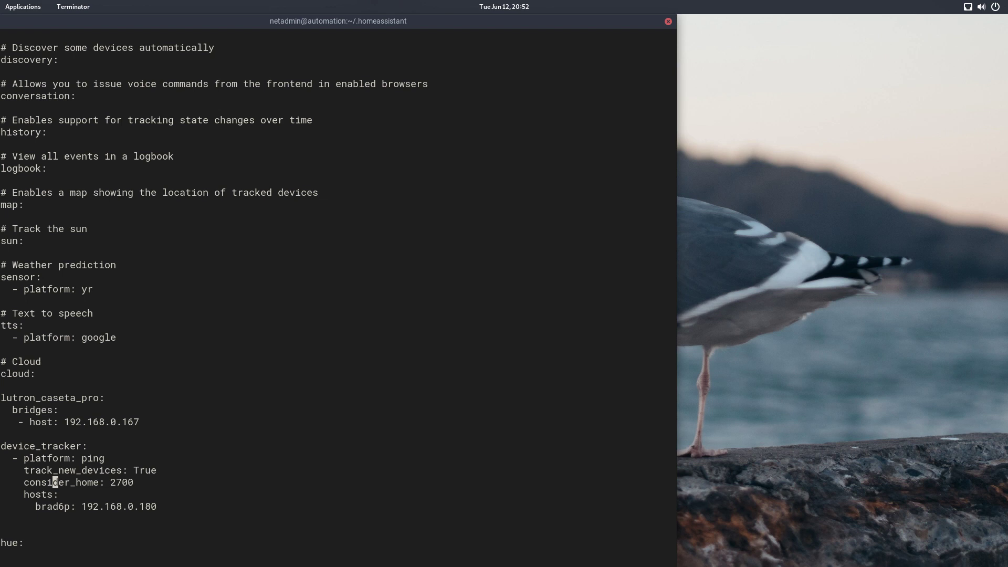
key(Right)
key(Right)
key(Right)
key(Right)
key(Right)
key(Right)
key(Right)
key(Right)
key(Right)
key(Right)
key(Delete)
key(Delete)
key(Delete)
key(Delete)
text(30)
key(Escape)
key(Down)
key(Down)
key(Left)
key(Left)
key(Left)
key(Left)
key(Left)
key(Left)
key(Left)
Step: Save configuration.yaml and quit vi with :wq
text(:wq)
key(Return)
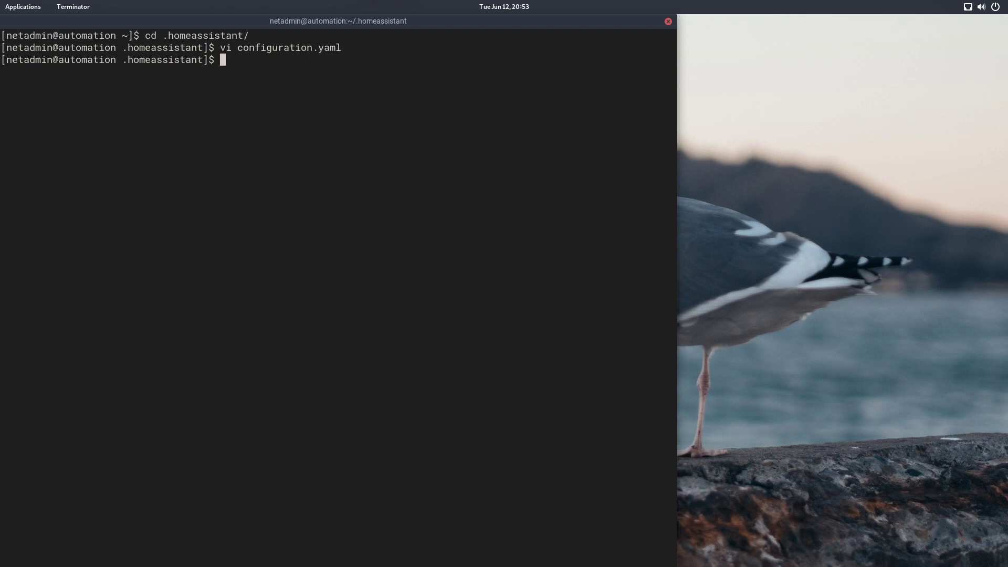
key(alt+Tab)
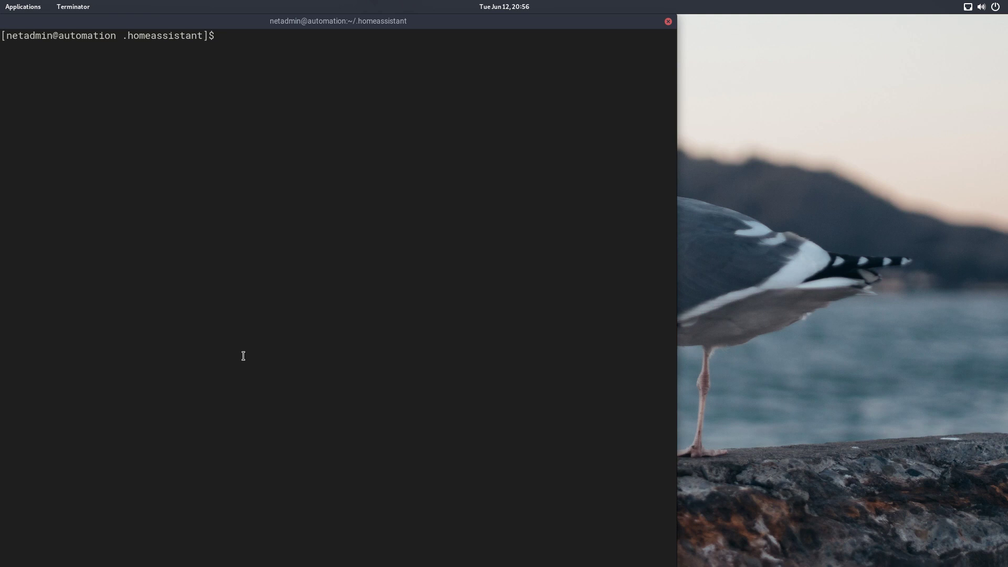
Step: Restart Home Assistant with sudo systemctl restart hass, then list the config folder with ls
text(sudo systemctl restar)
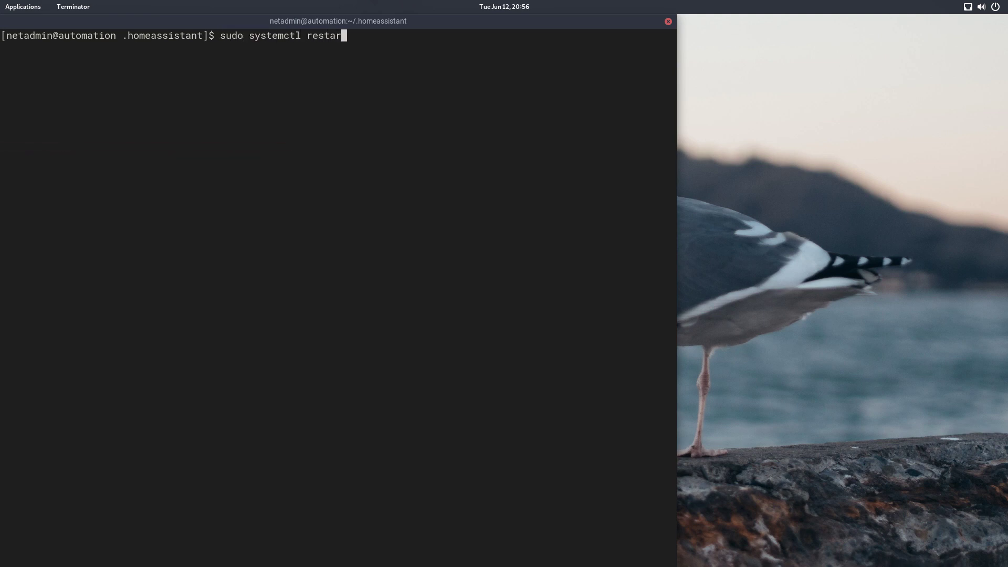
text(t hass)
key(Return)
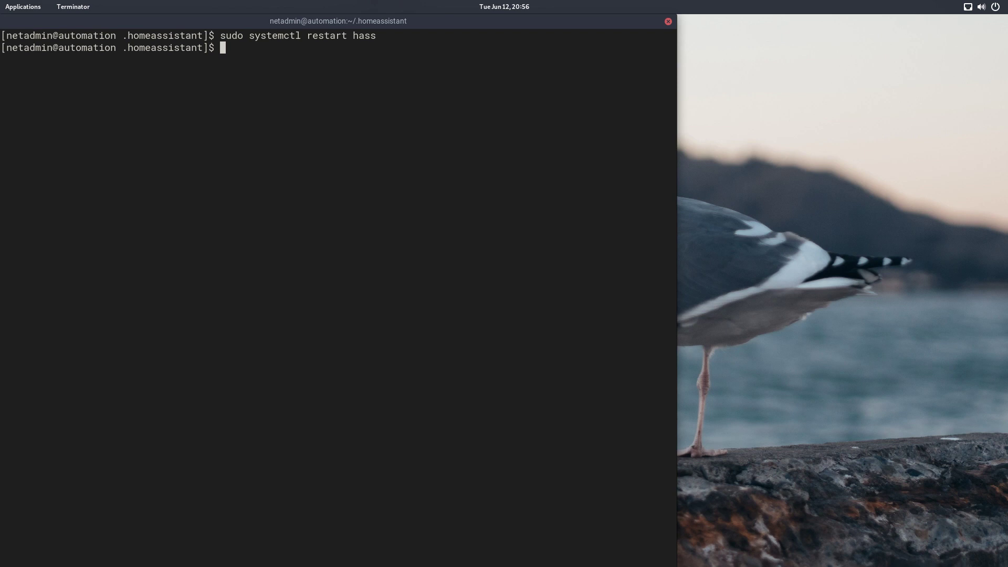
text(ls)
key(Return)
Step: Open known_devices.yaml in vi
double_click(418, 61)
key(ctrl+c)
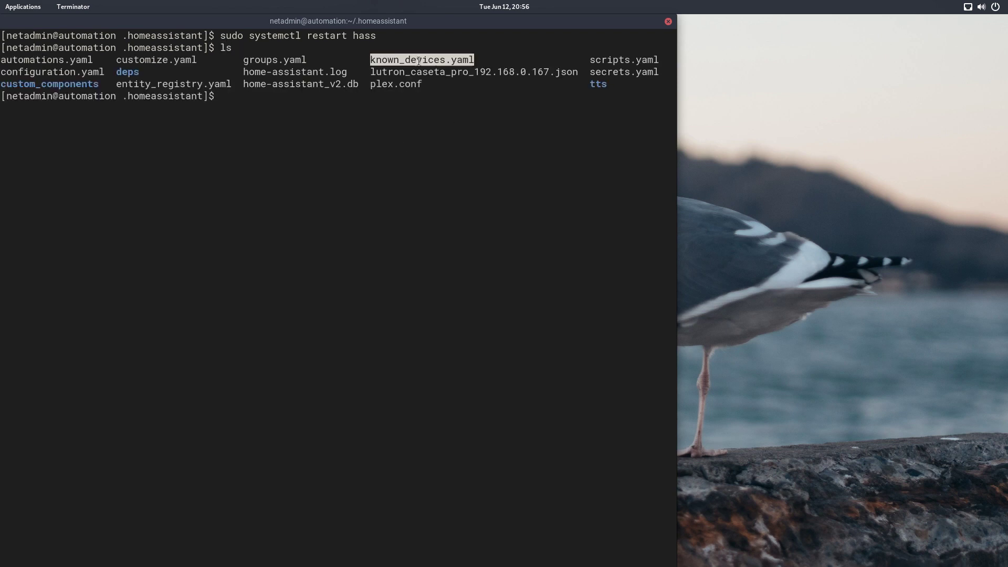
text(vi)
middle_click(455, 183)
key(Return)
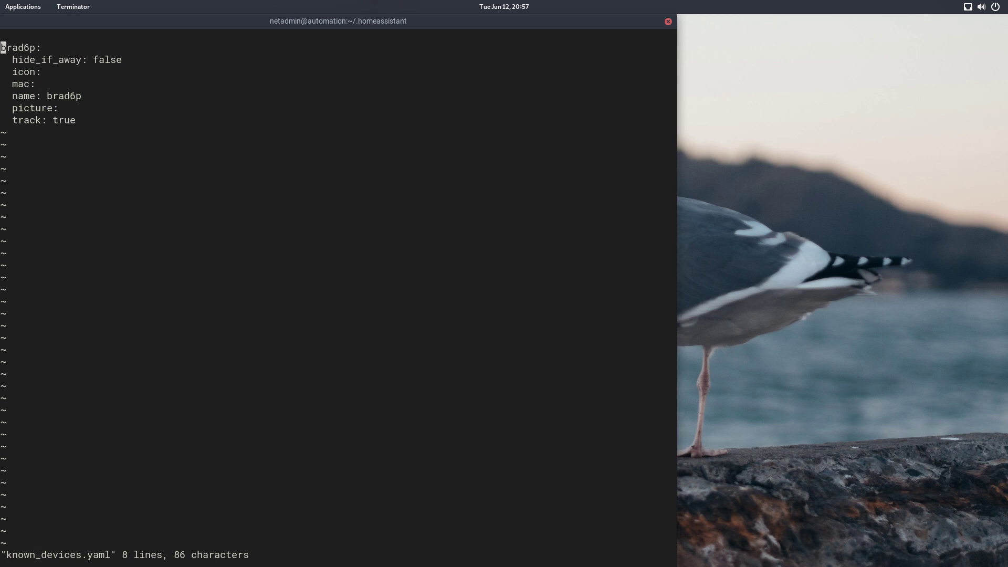
Step: Change the tracked phone's name to the owner's first name and save with :wq
key(l)
key(j)
key(j)
key(j)
key(j)
key(l)
key(l)
key(l)
key(l)
key(l)
key(l)
key(l)
key(x)
key(x)
key(x)
key(x)
key(x)
key(x)
text(ame: Brad)
key(Escape)
key(j)
key(j)
text(:wq)
key(Return)
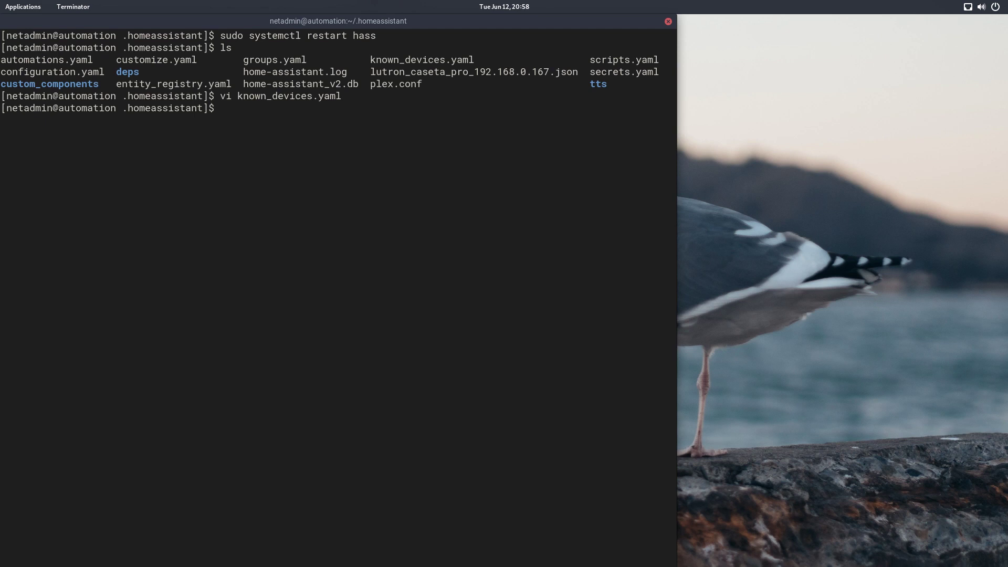
Step: Launch Google Chrome, load the Home Assistant site, and maximize the window
key(super)
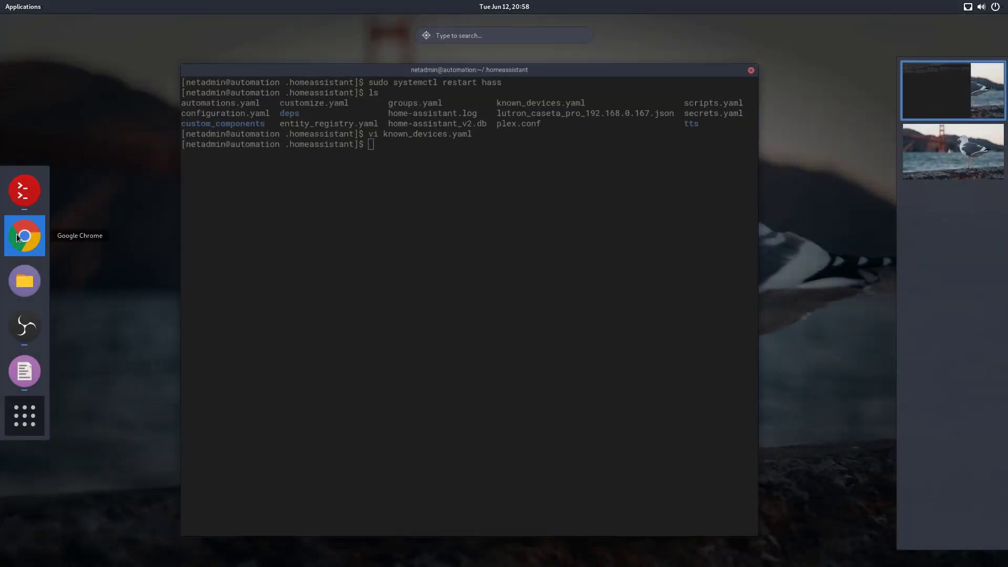
click(17, 238)
click(385, 87)
text(hass)
key(Return)
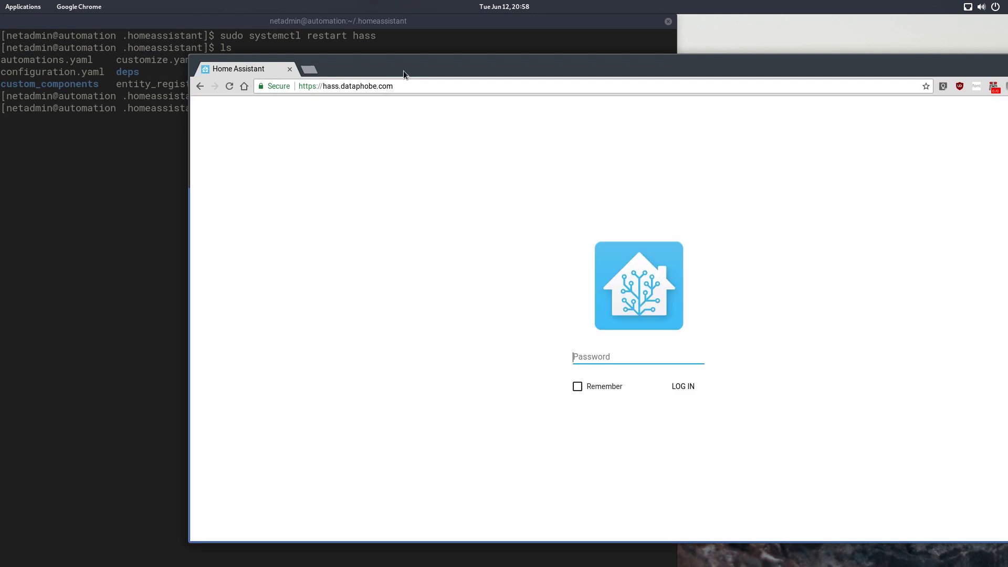
double_click(403, 75)
Step: Log in to Home Assistant with the account password and move the browser aside to reveal Terminator
click(524, 340)
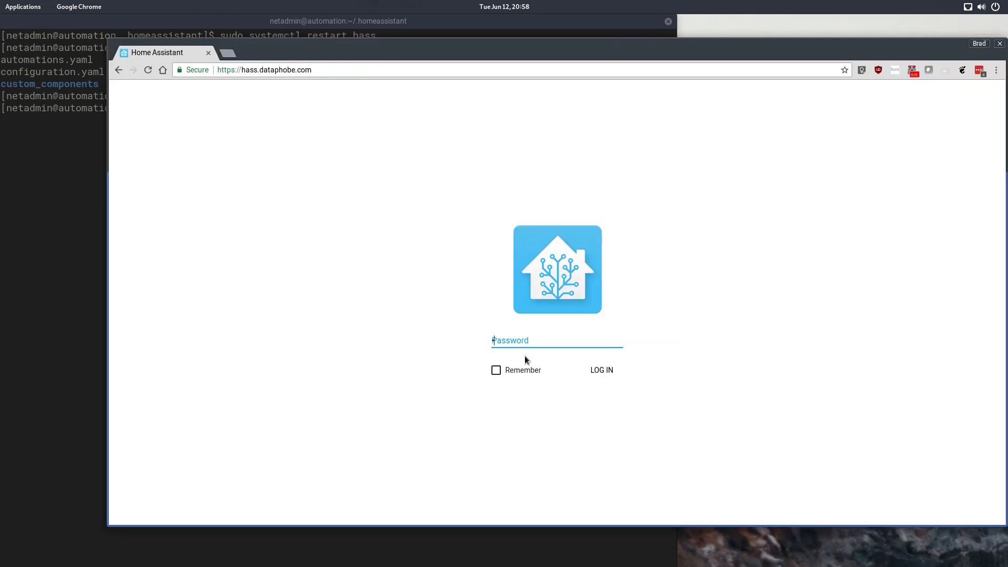
key(Return)
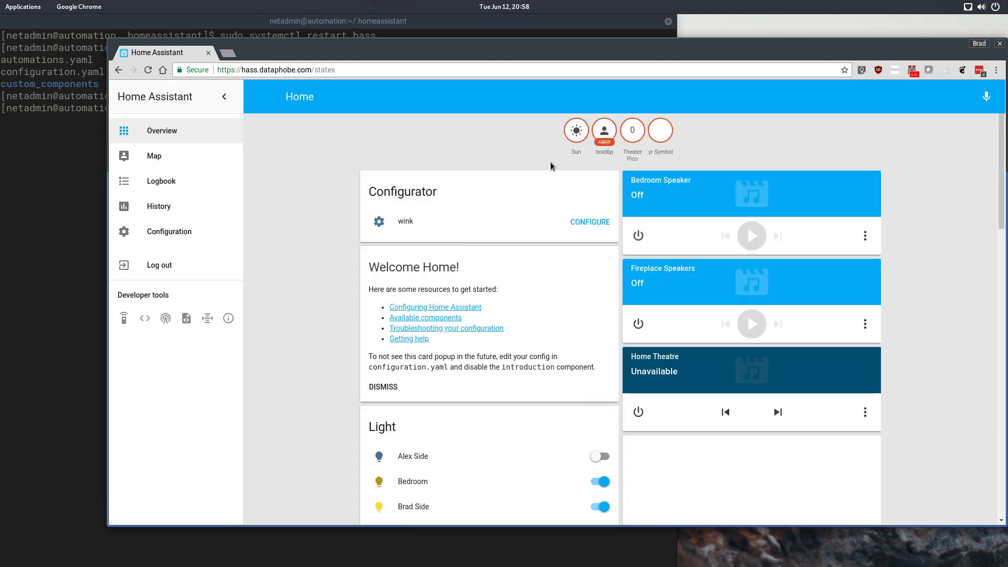
drag(685, 53, 604, 33)
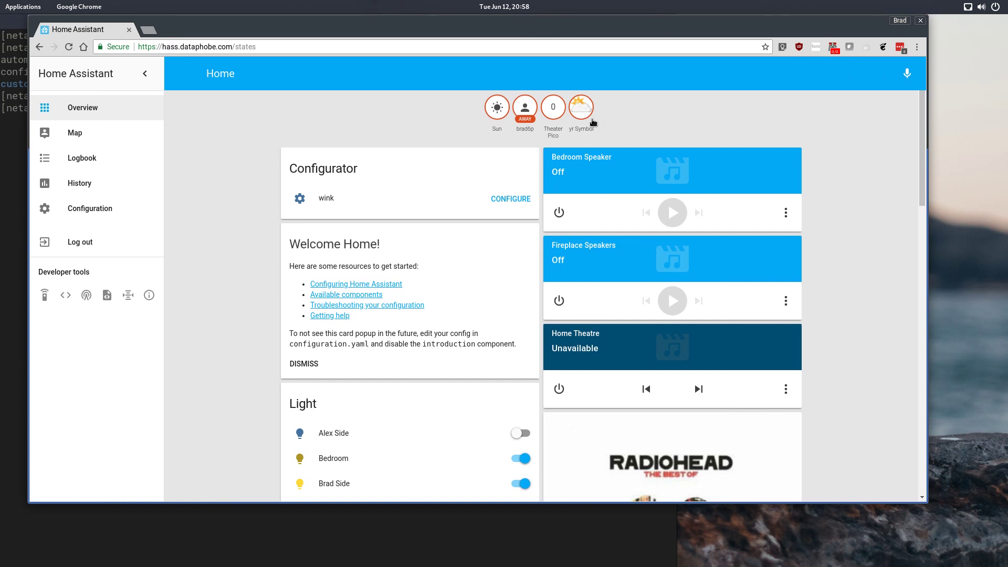
mouse_move(332, 24)
mouse_down()
mouse_move(380, 187)
mouse_move(382, 227)
mouse_move(327, 35)
mouse_up()
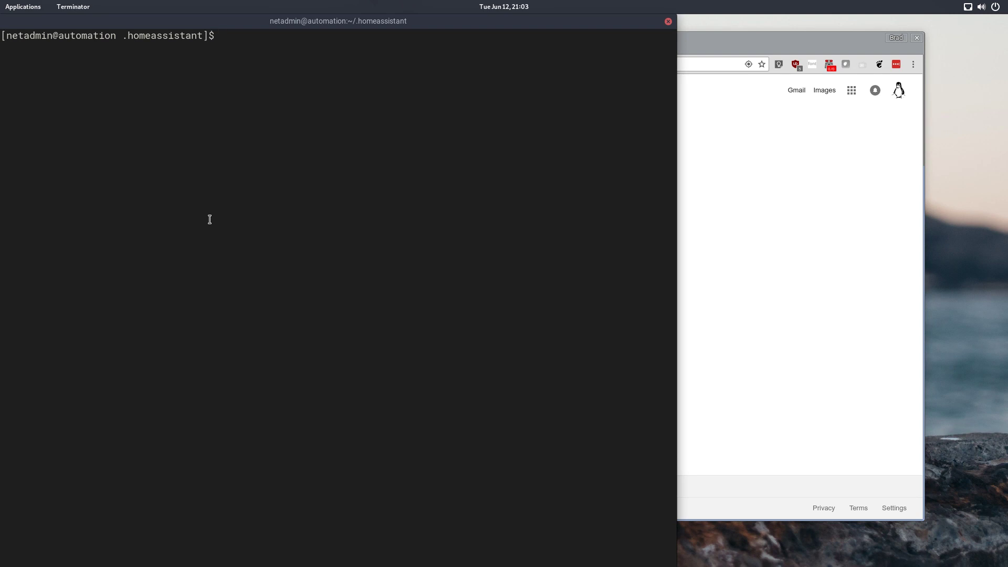
Step: Restart Home Assistant again with sudo systemctl restart hass and return to Chrome's address bar
text(sudo systemctl restart hass)
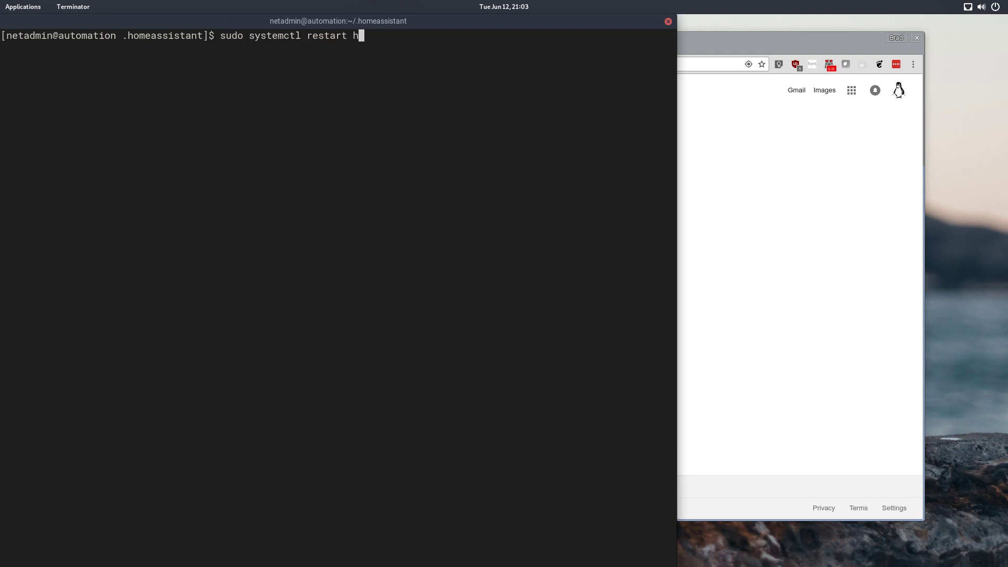
key(Return)
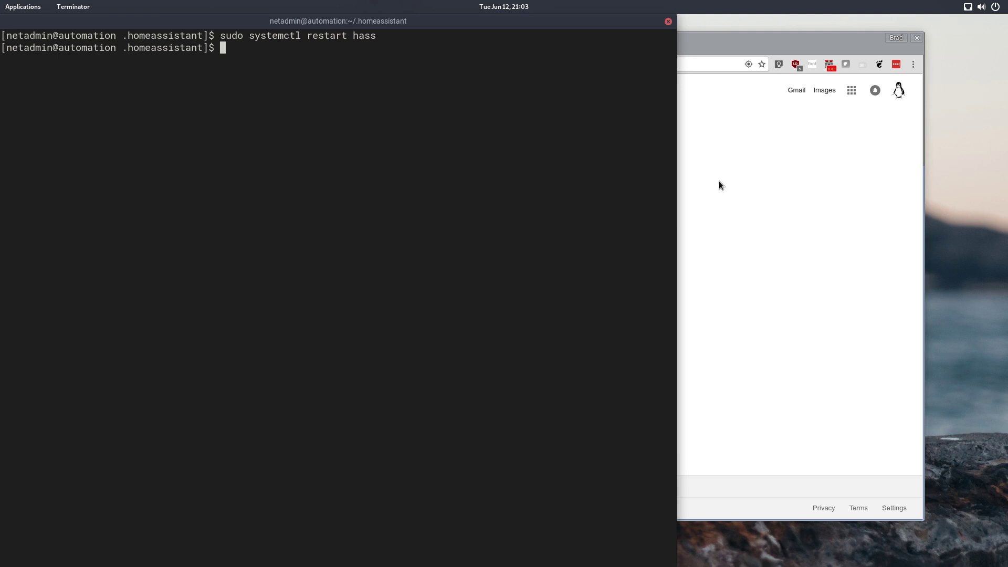
key(alt+Tab)
click(502, 68)
Step: Reload hass.dataphobe.com, log in with the account password, and check the phone badge shows Home
text(hass.dataphobe.com)
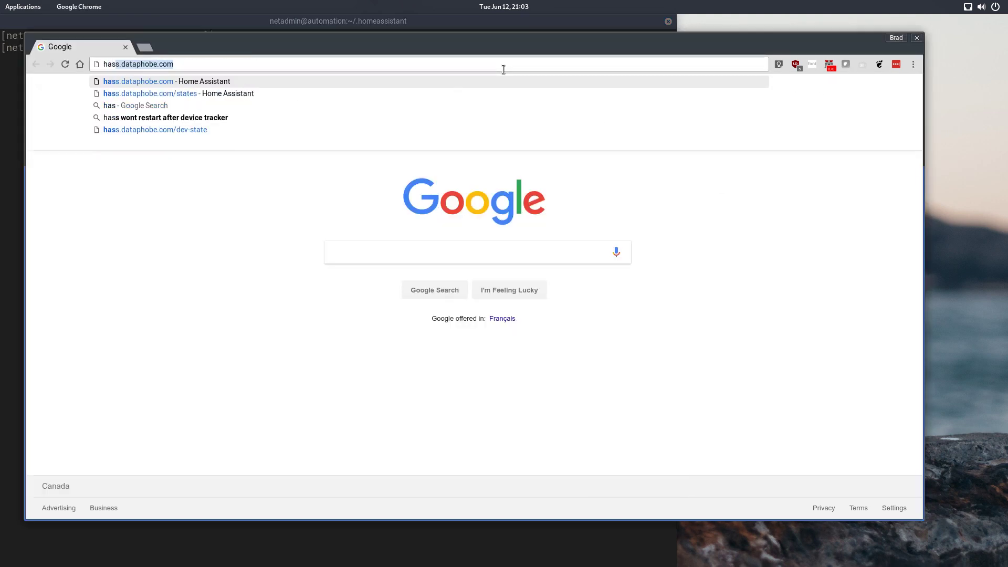
key(Return)
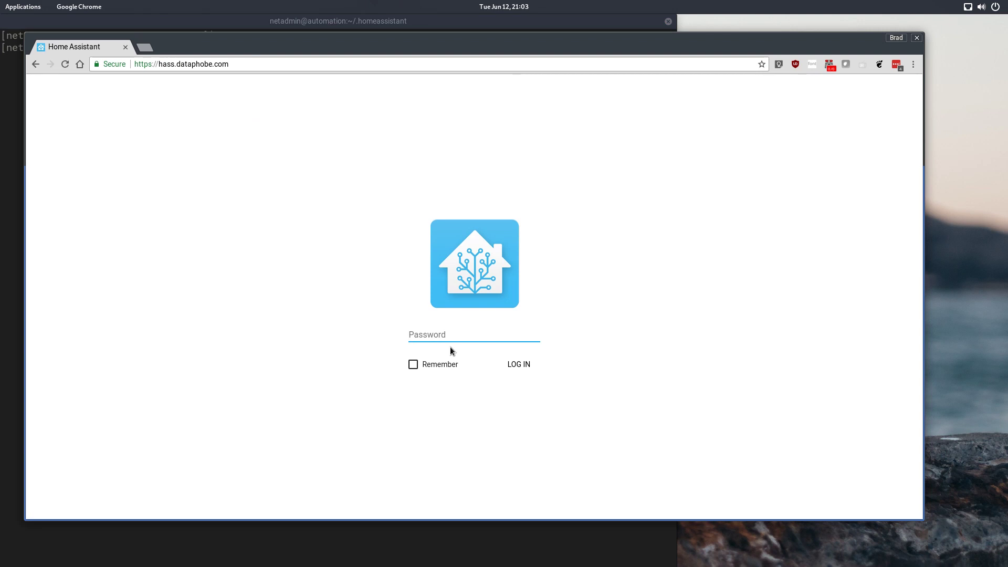
text(••••)
key(Return)
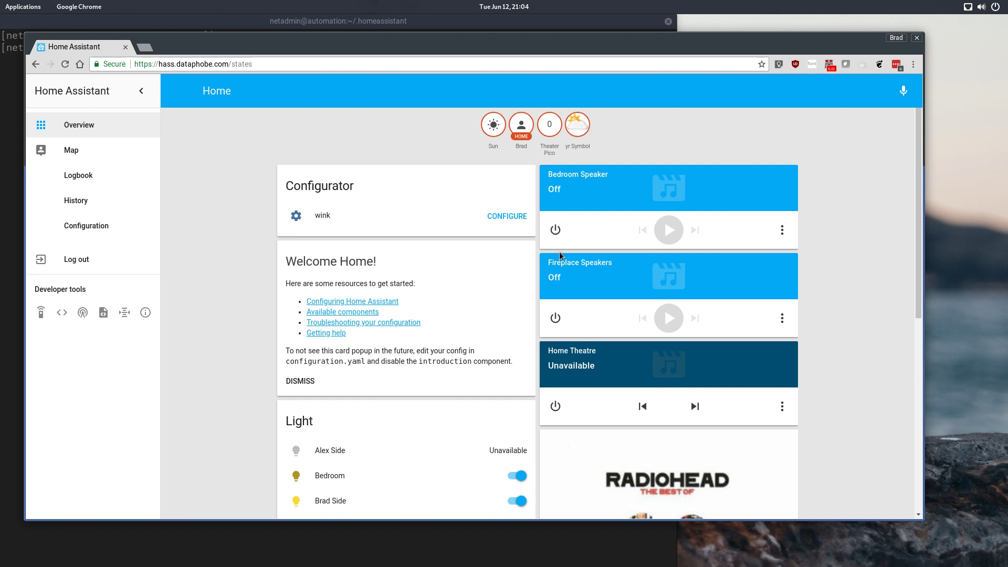
scroll(562, 243, down, 7)
scroll(562, 240, up, 8)
Step: Load the Node-RED login page at 192.168.0.159:1880 from the address suggestion
click(288, 64)
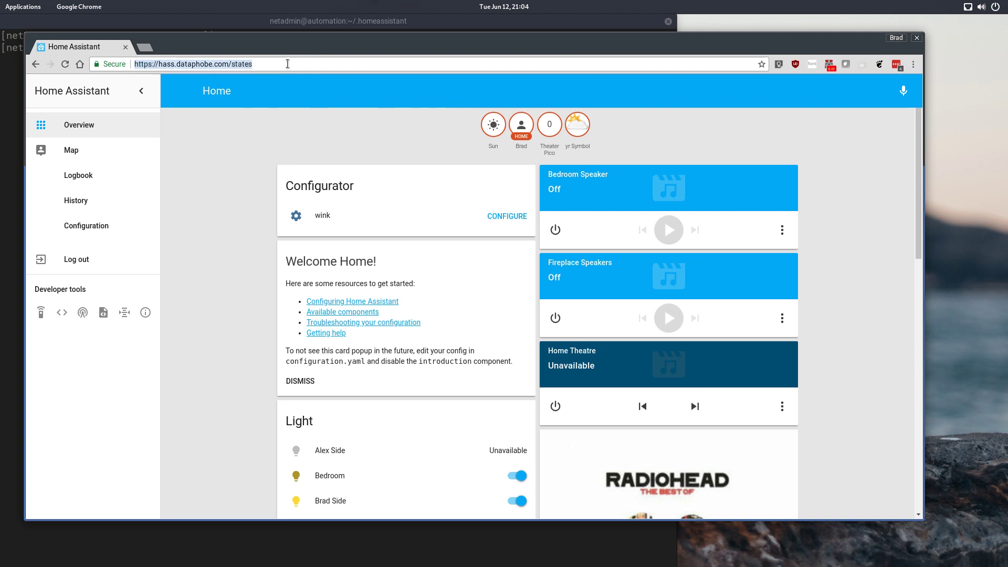
text(192)
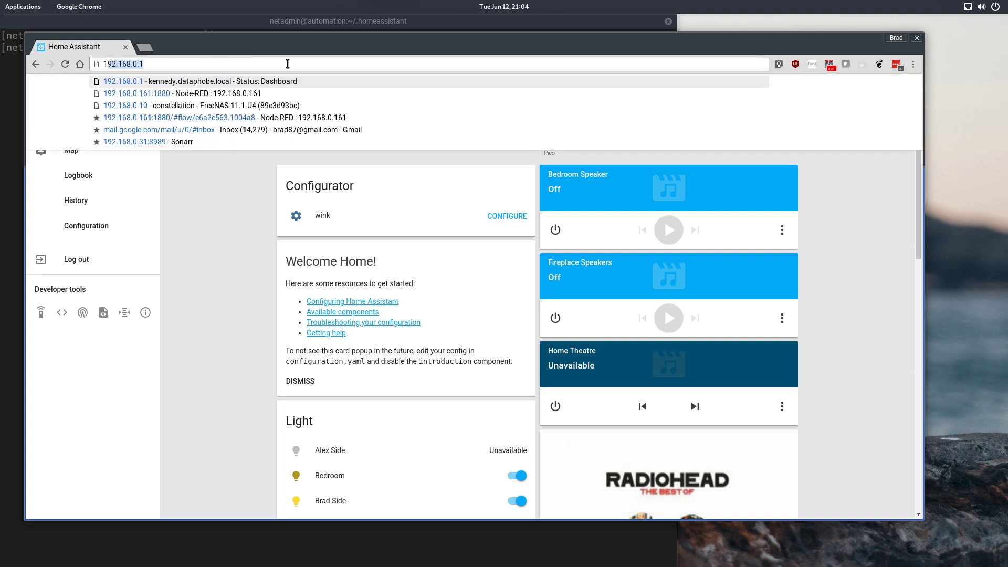
text(.168.0.1)
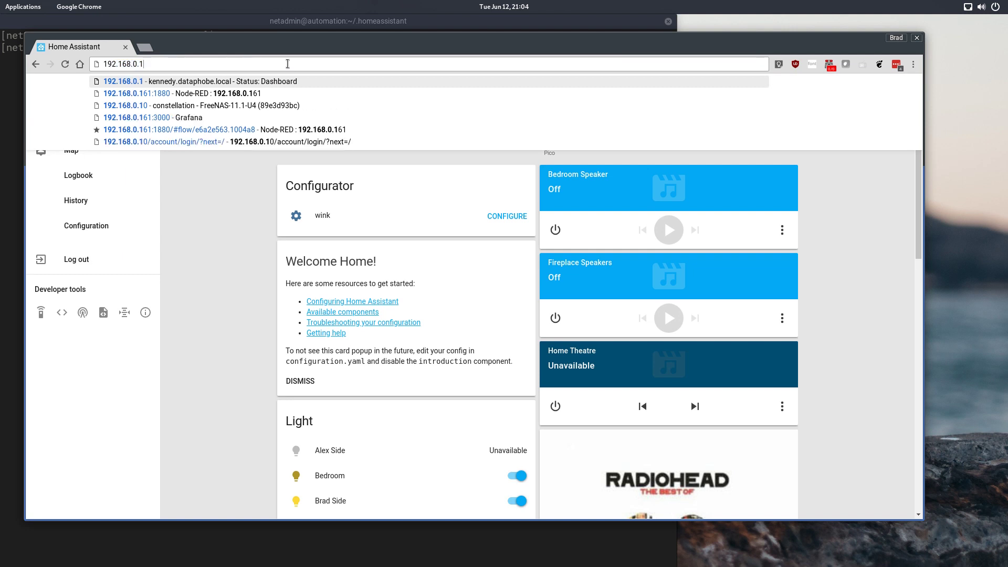
text(59)
key(Down)
key(Return)
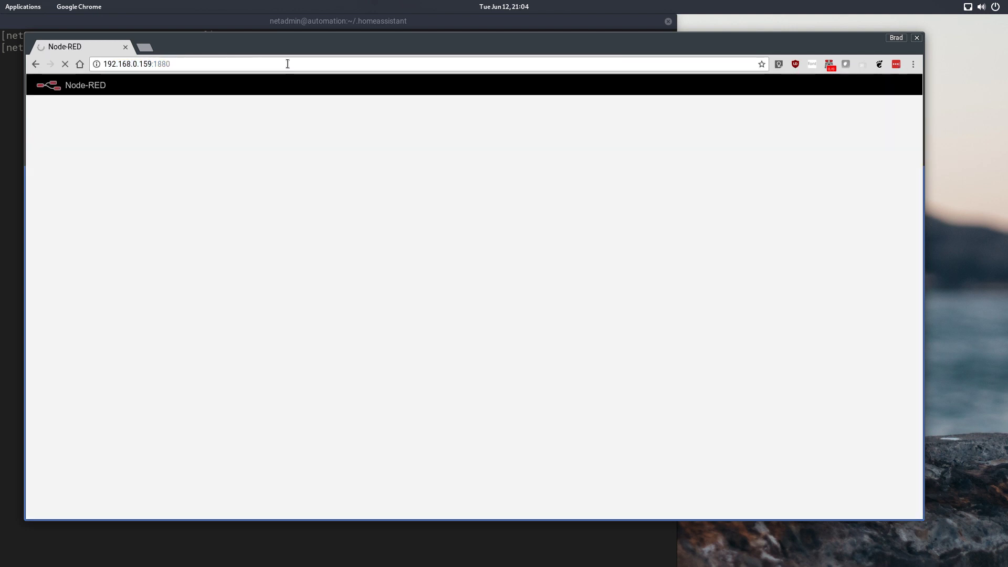
Step: Log in to Node-RED and place an events: state node on Flow 1
text(netadmin)
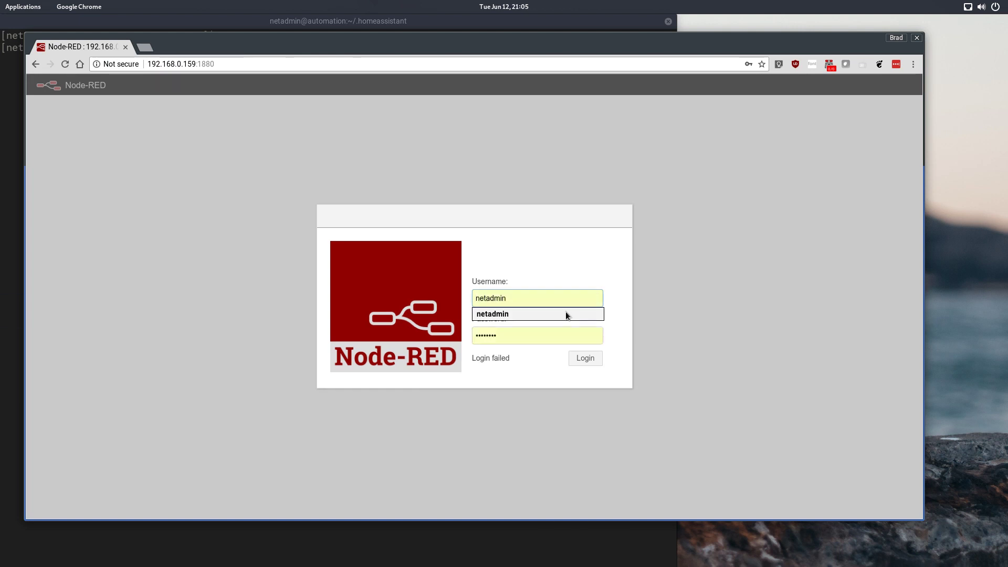
click(578, 360)
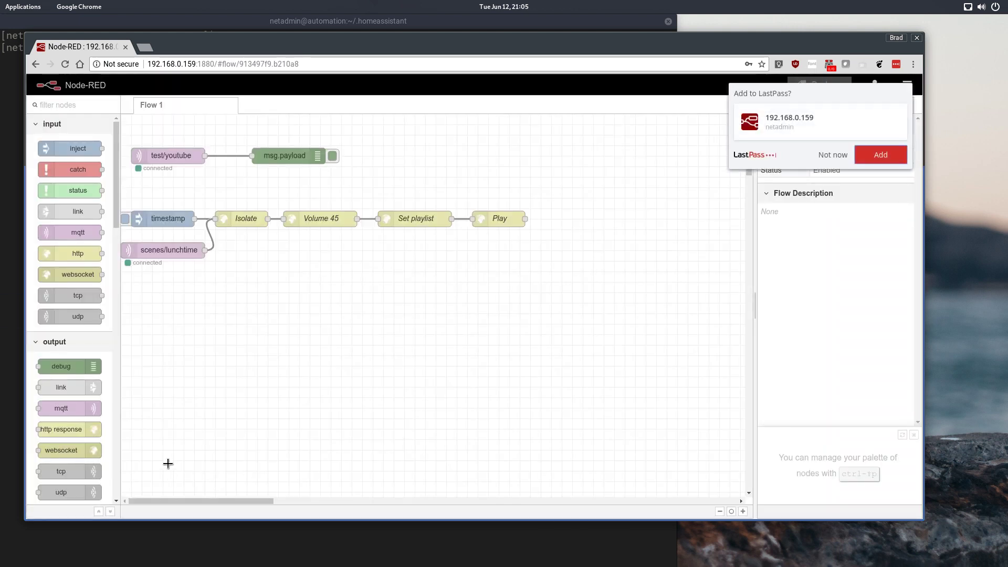
drag(117, 187, 112, 468)
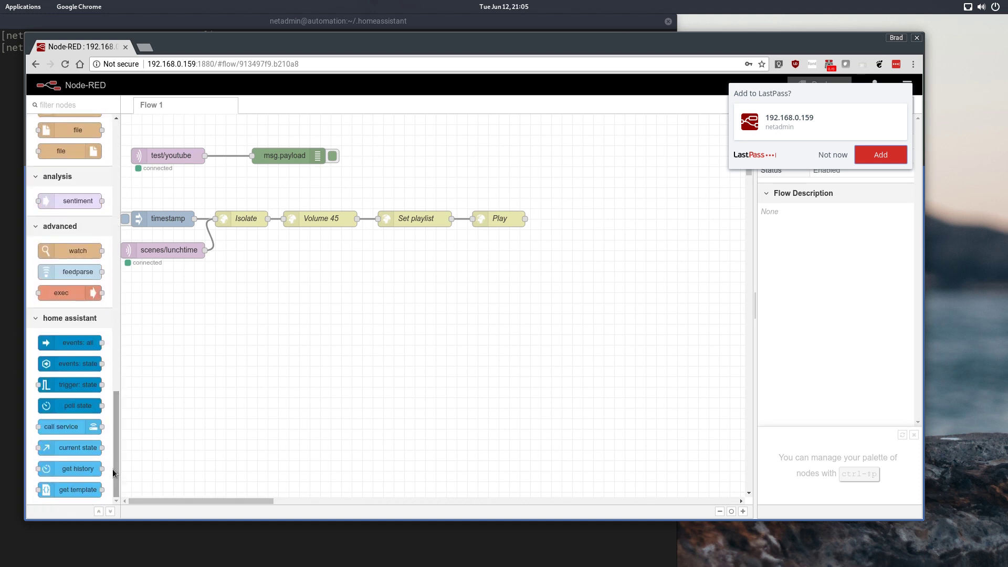
drag(98, 363, 206, 305)
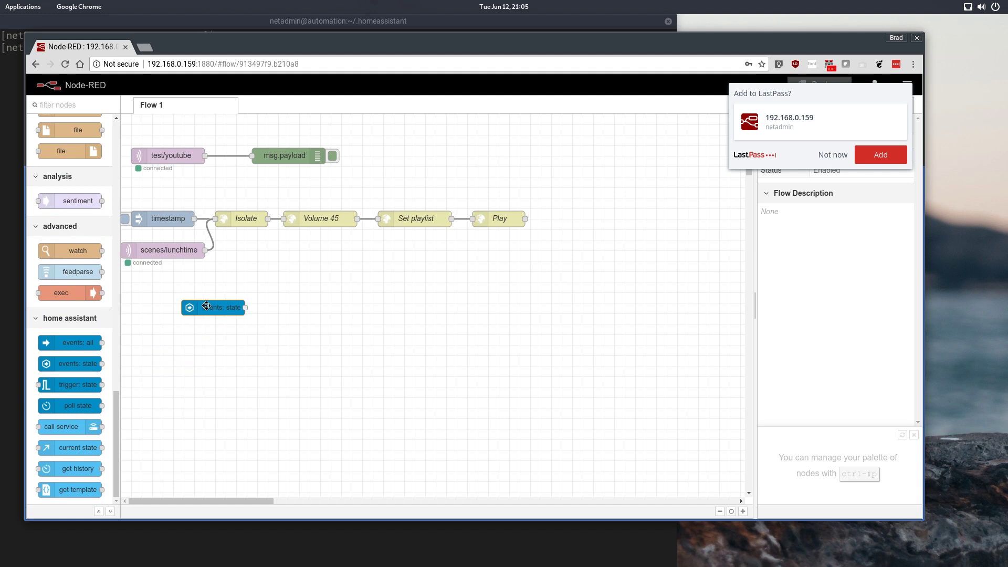
Step: Add a msg.payload debug node, wire the state node into it, and edit the state node's Entity ID
drag(119, 431, 137, 174)
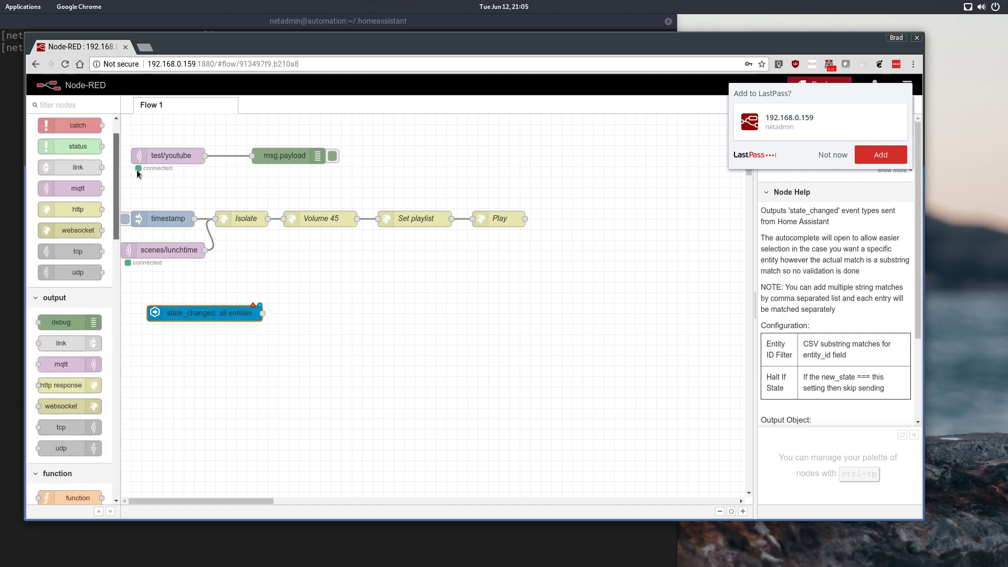
drag(61, 329, 375, 323)
drag(260, 314, 346, 324)
double_click(220, 318)
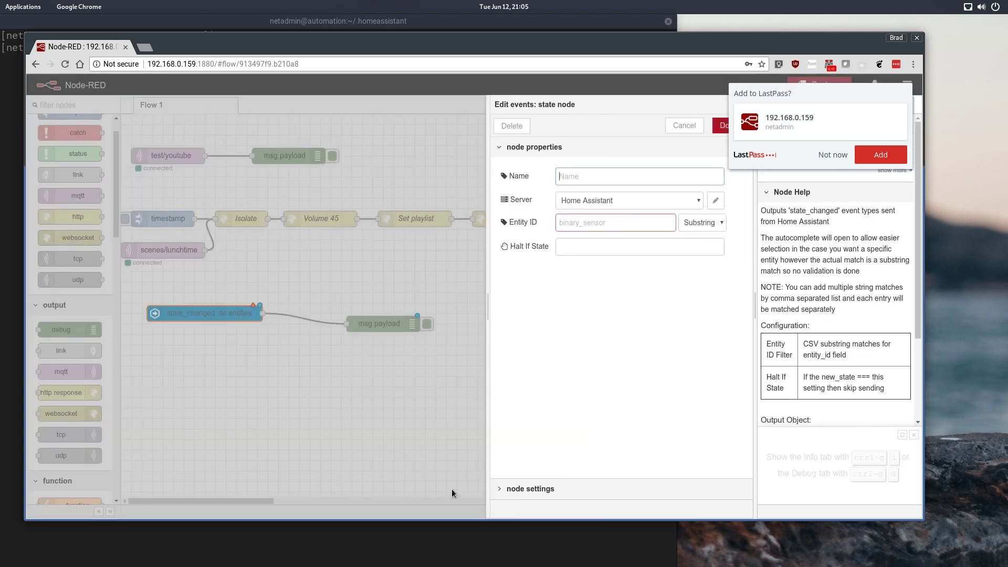
click(627, 222)
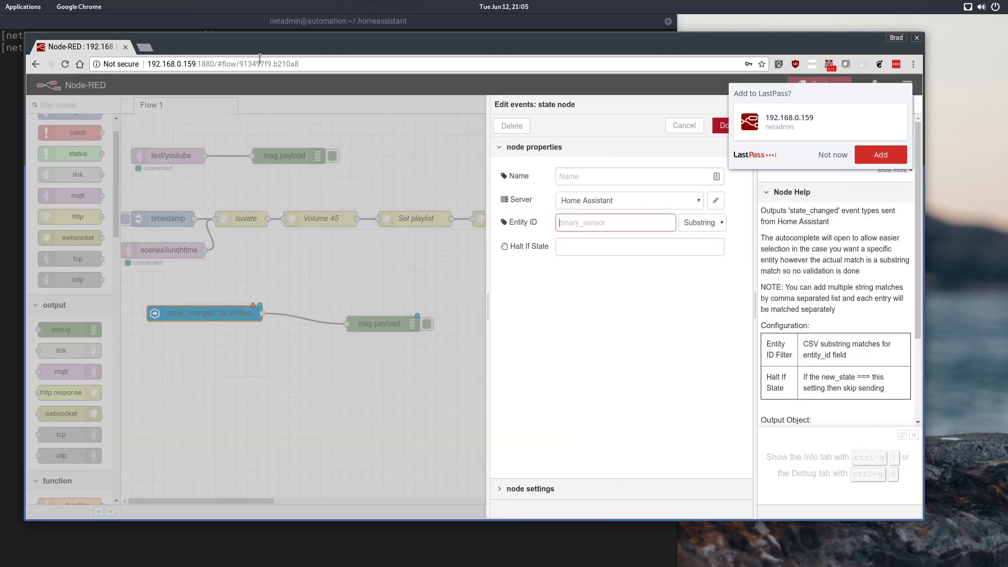
Step: In a new tab, log in to Home Assistant with the account password and open the States list
click(145, 47)
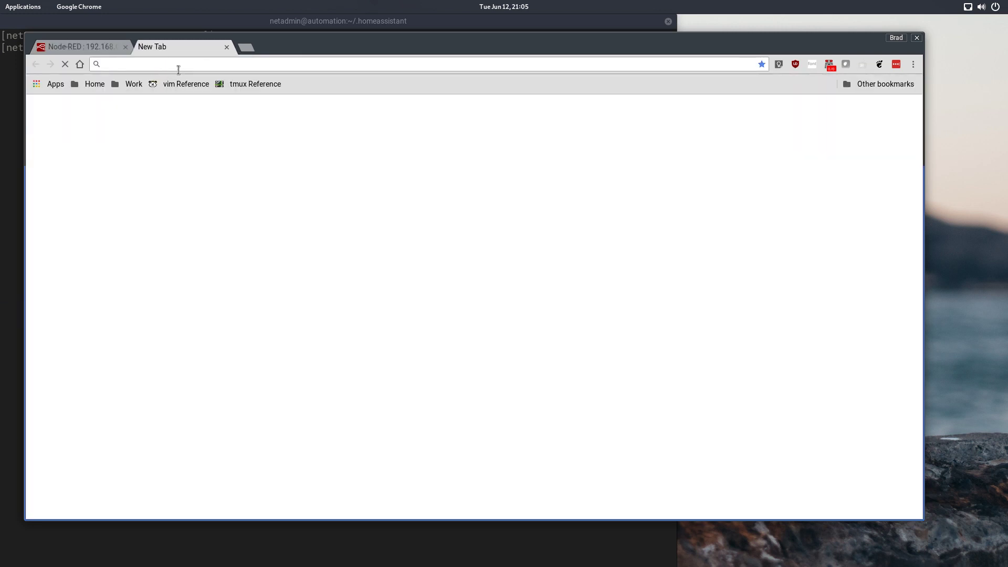
text(hass.dataphobe.com)
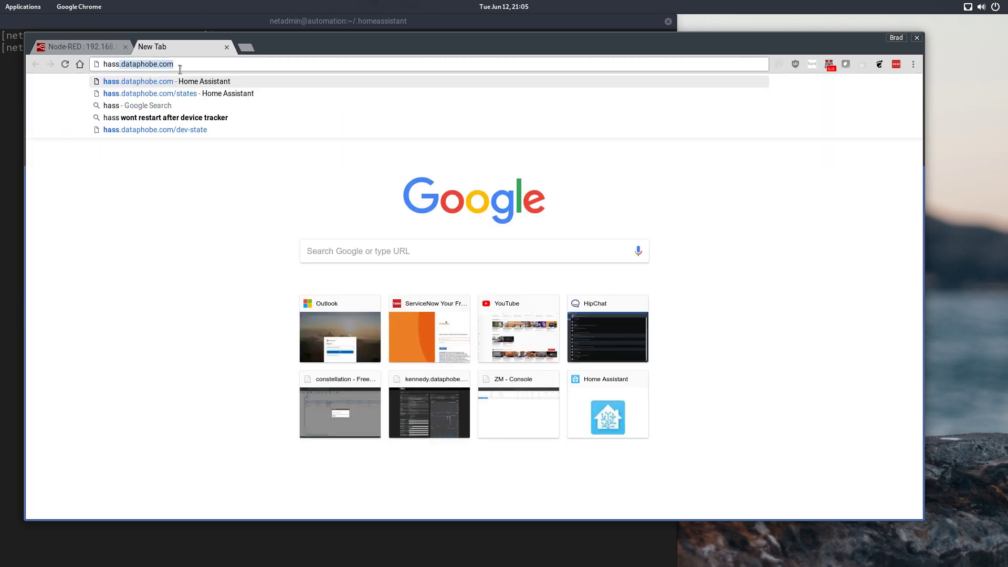
key(Return)
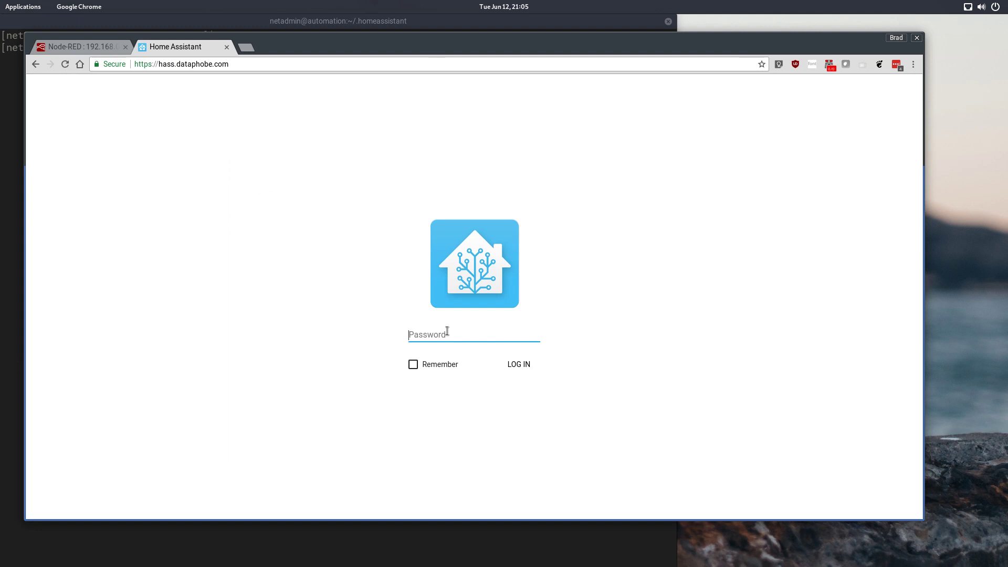
text(*********)
click(528, 369)
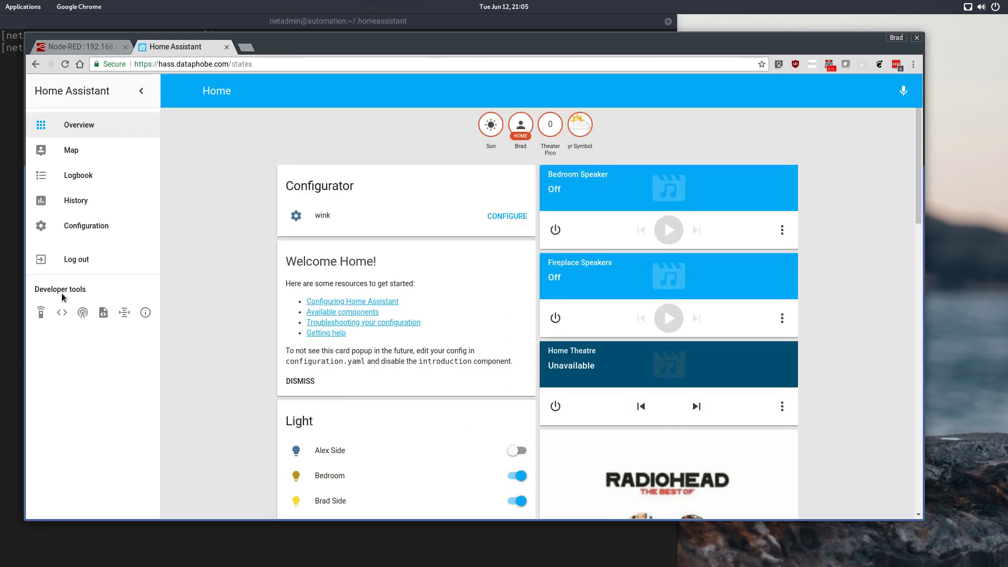
click(62, 312)
Step: Copy the phone's device_tracker entity ID from the States list and return to the Node-RED tab
scroll(304, 341, down, 12)
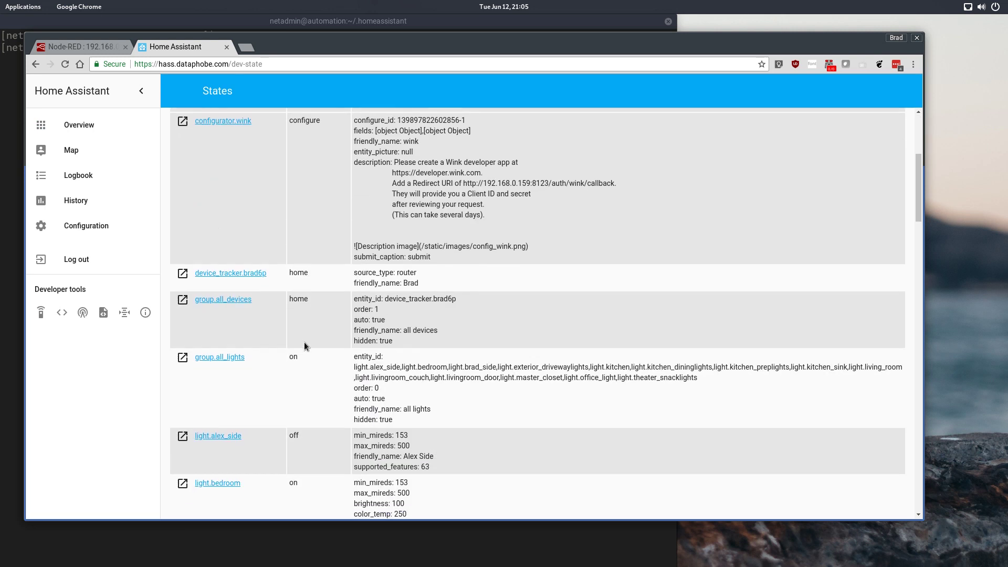
scroll(304, 342, down, 10)
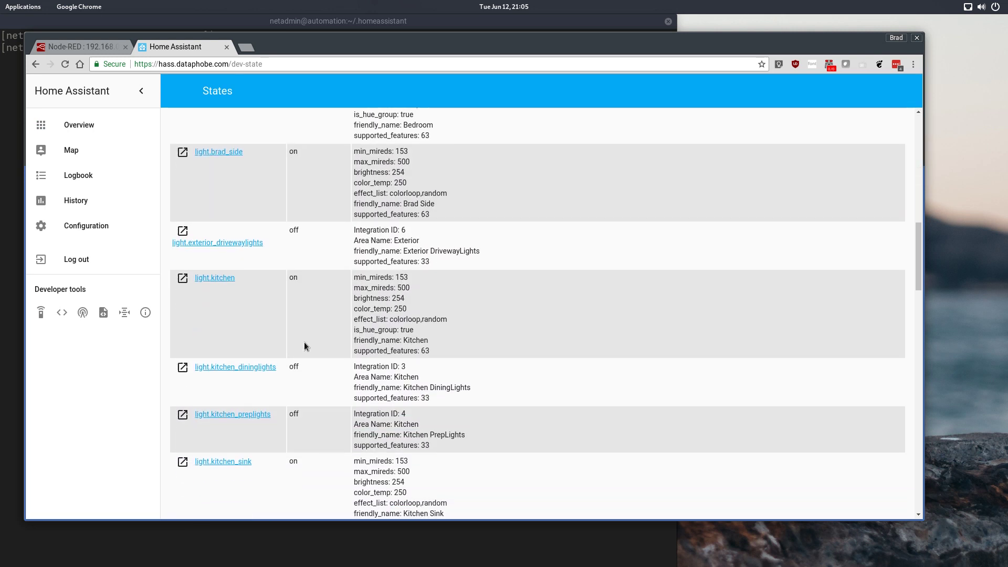
scroll(304, 342, down, 8)
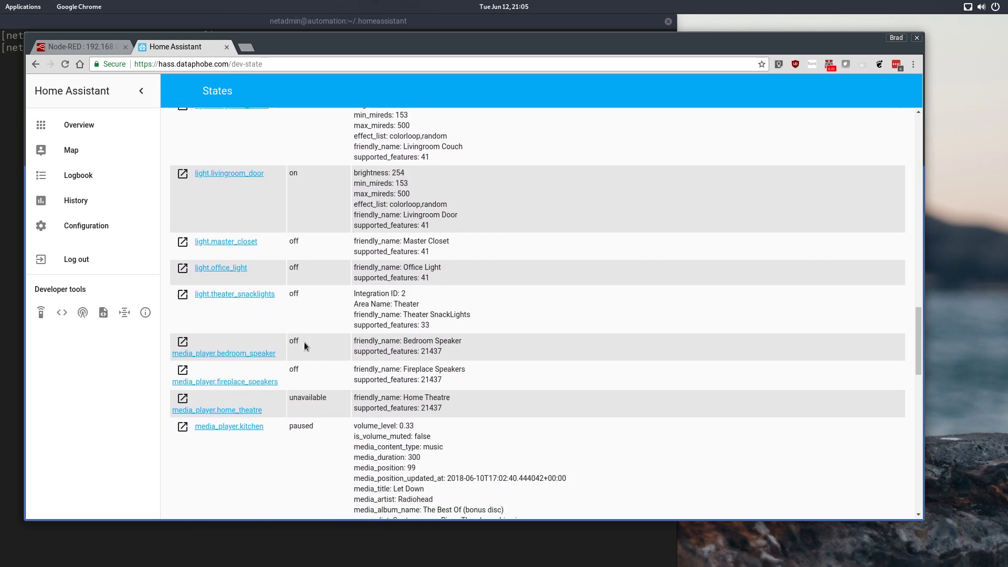
scroll(304, 341, down, 12)
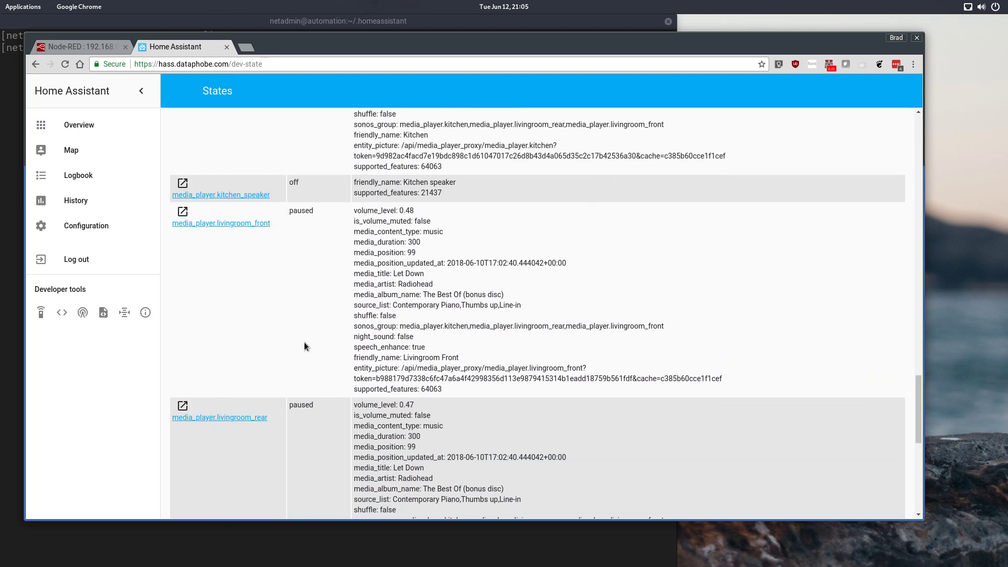
scroll(304, 342, up, 20)
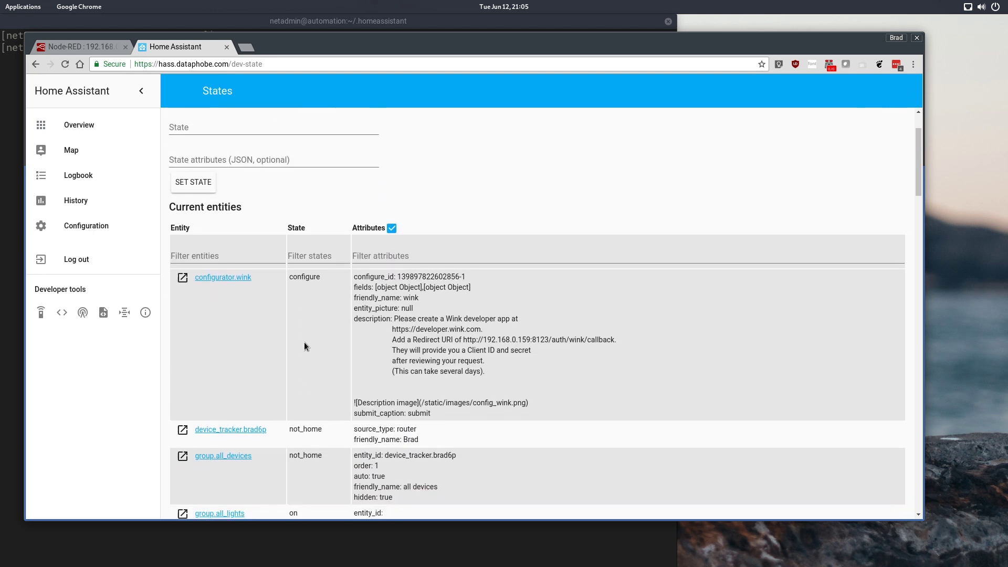
scroll(304, 346, down, 2)
drag(276, 344, 193, 340)
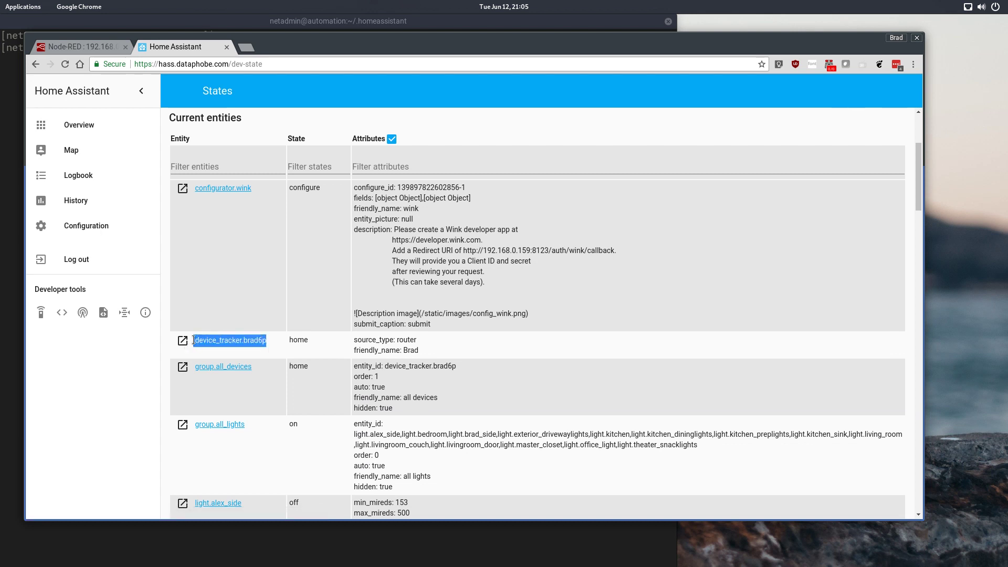
right_click(215, 341)
click(253, 420)
click(79, 47)
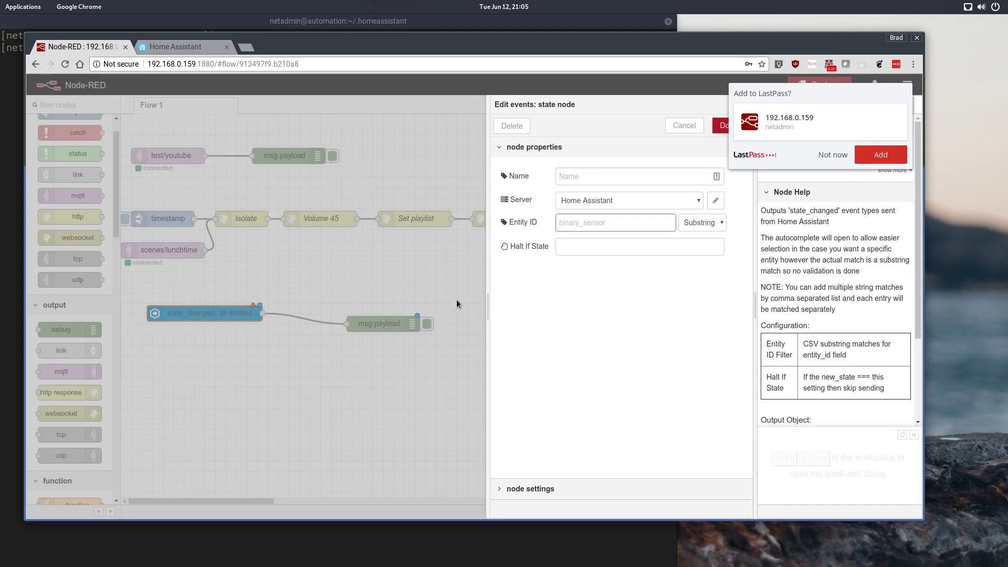
Step: Paste device_tracker.brad6p into the state node's Entity ID and confirm the node
right_click(584, 222)
click(610, 285)
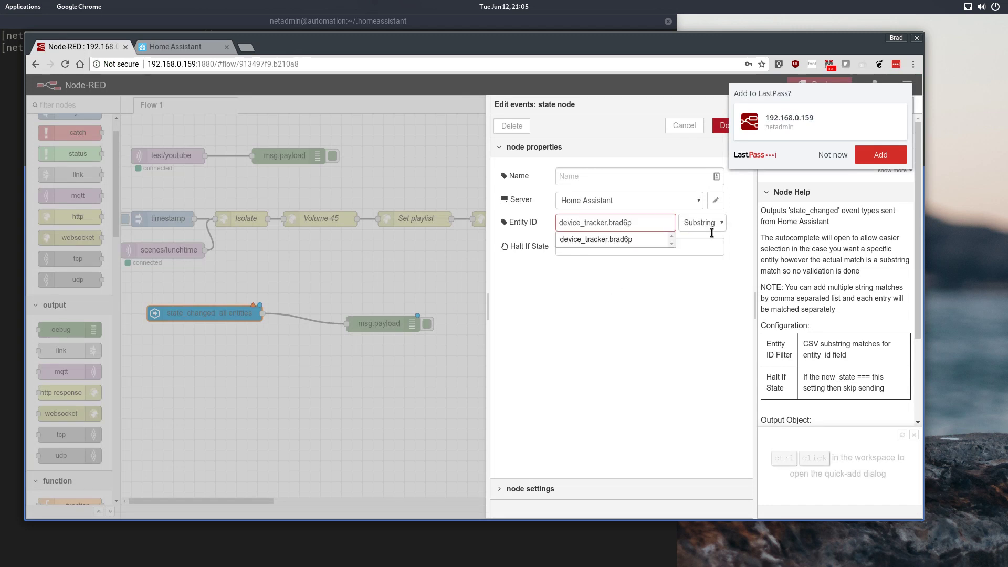
click(664, 289)
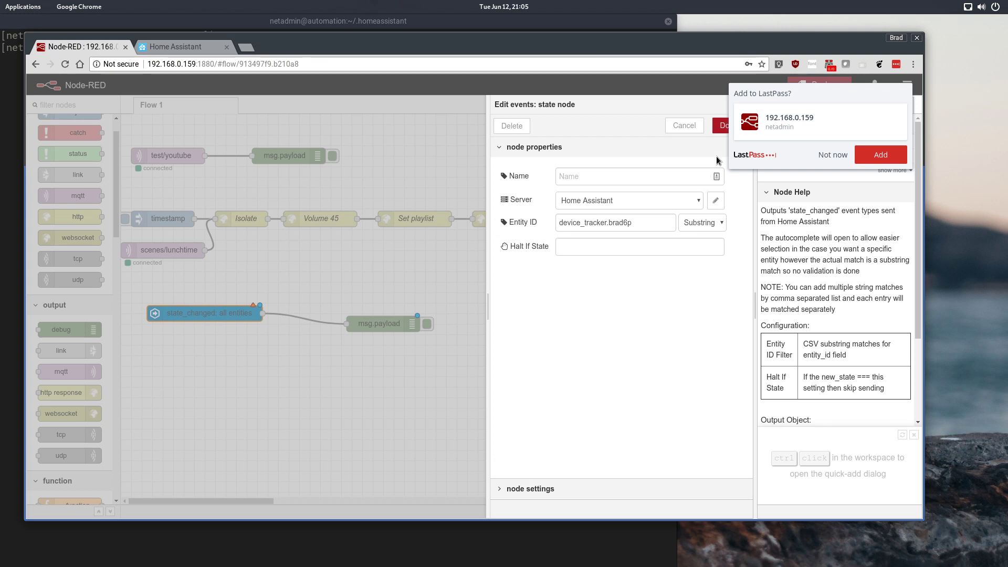
click(721, 125)
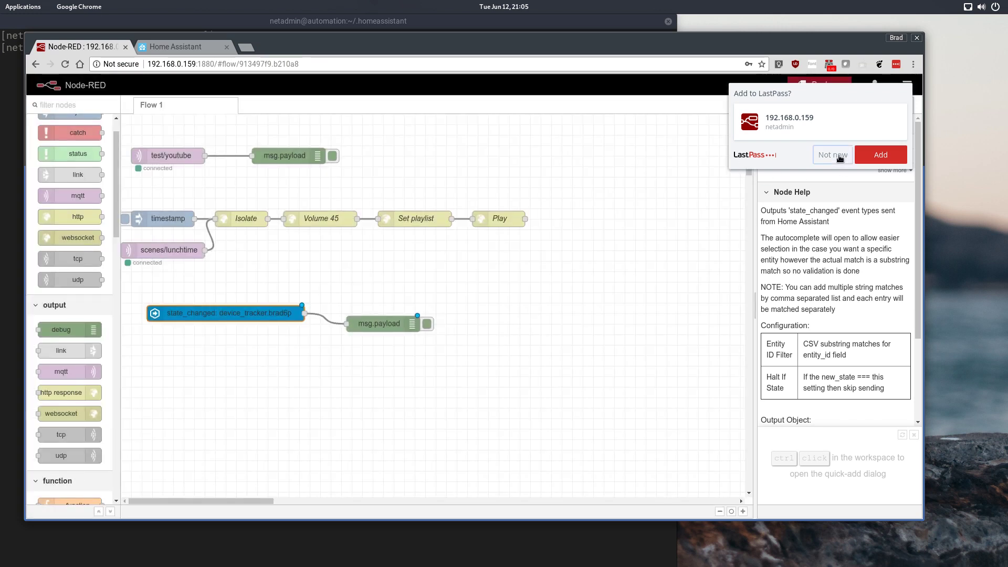
Step: Deploy the updated flow and check the debug pane for the 'not_home' payload
click(833, 155)
click(854, 106)
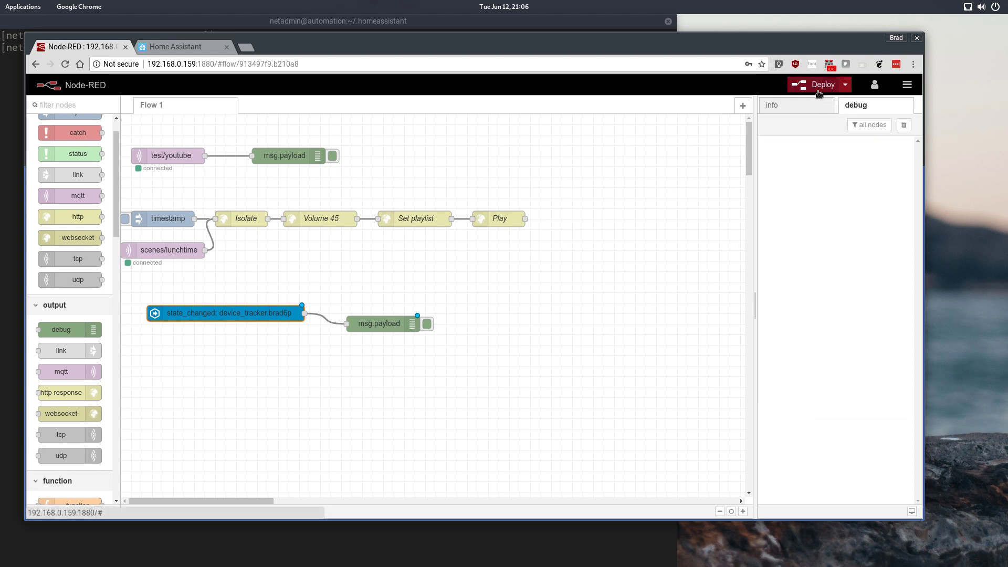
click(817, 90)
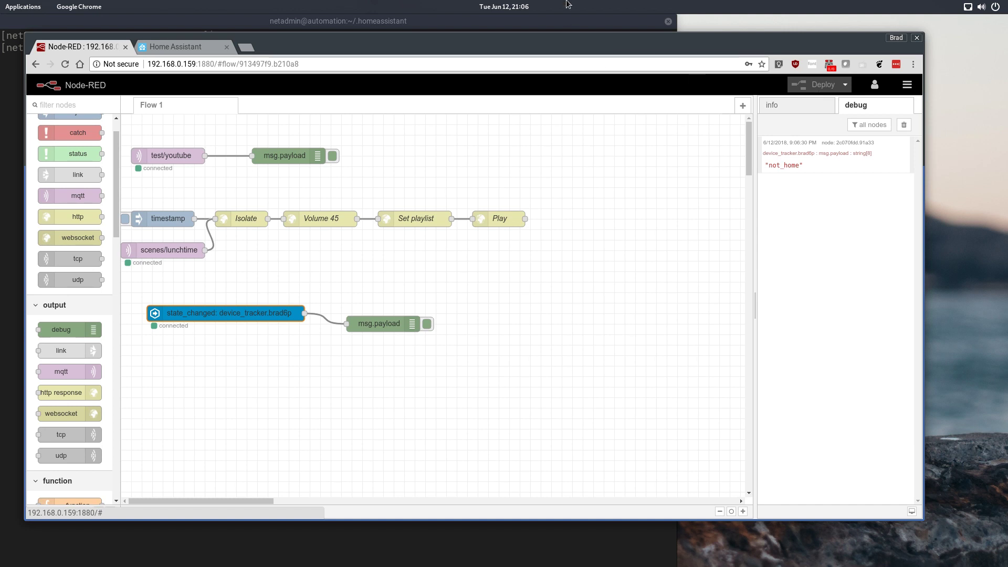
mouse_move(360, 323)
mouse_down()
mouse_move(369, 317)
mouse_move(357, 315)
mouse_up()
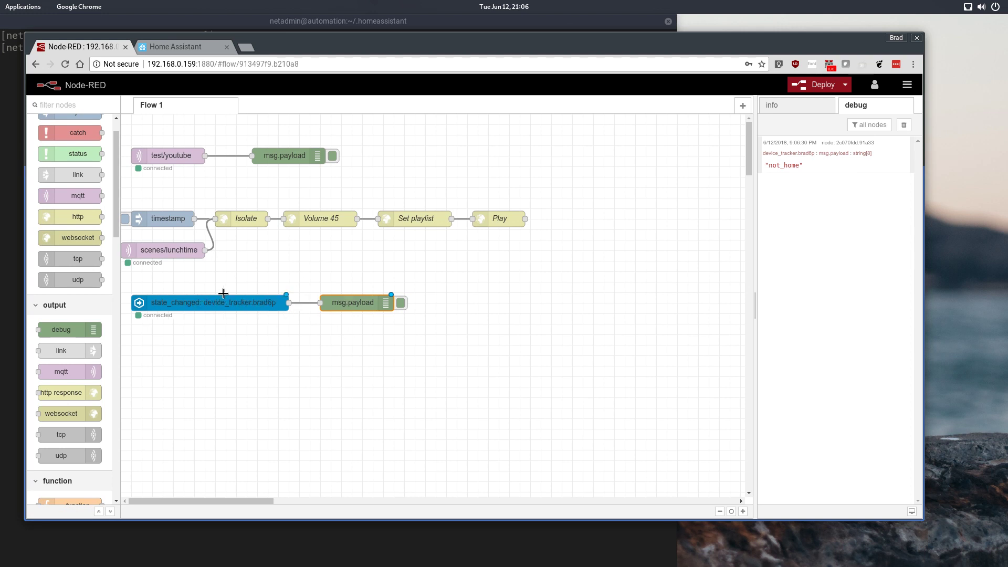
Step: Shift the Isolate–Volume 45–Set playlist–Play chain right and move the msg.payload debug node below state_changed
click(234, 308)
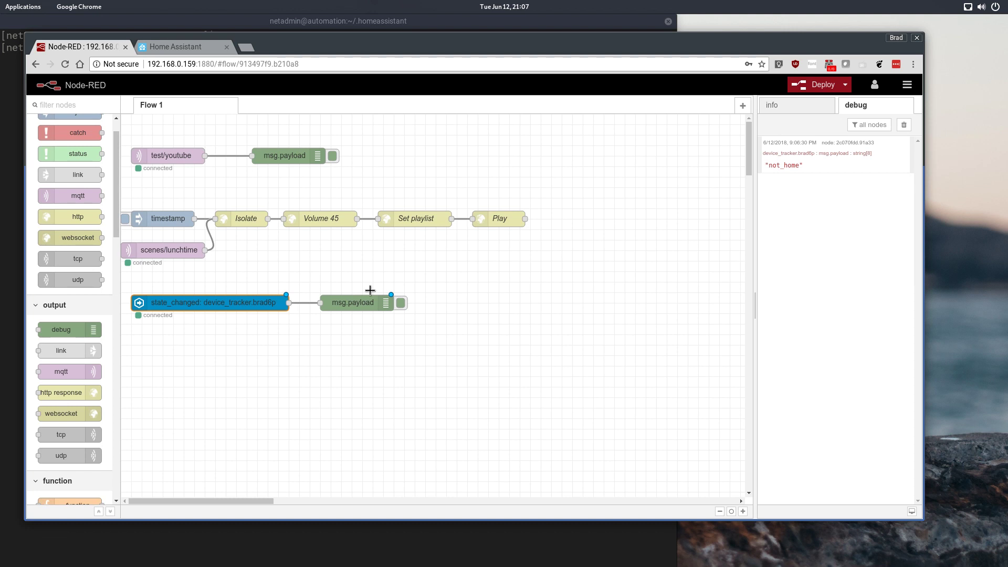
mouse_move(218, 195)
mouse_down()
mouse_move(510, 264)
mouse_move(501, 241)
mouse_up()
mouse_move(234, 219)
mouse_down()
mouse_move(405, 219)
mouse_move(331, 234)
mouse_move(341, 234)
mouse_up()
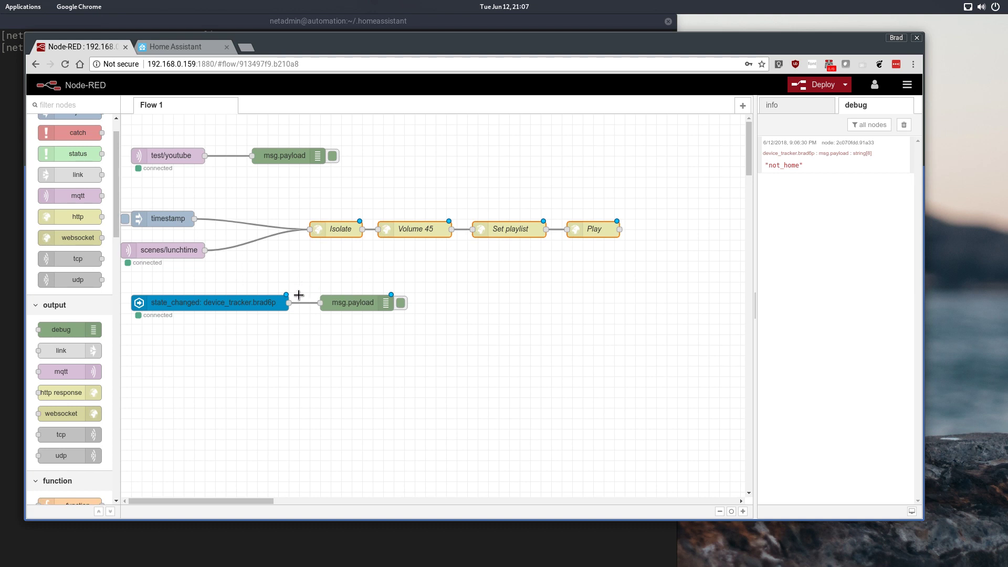
drag(287, 303, 310, 407)
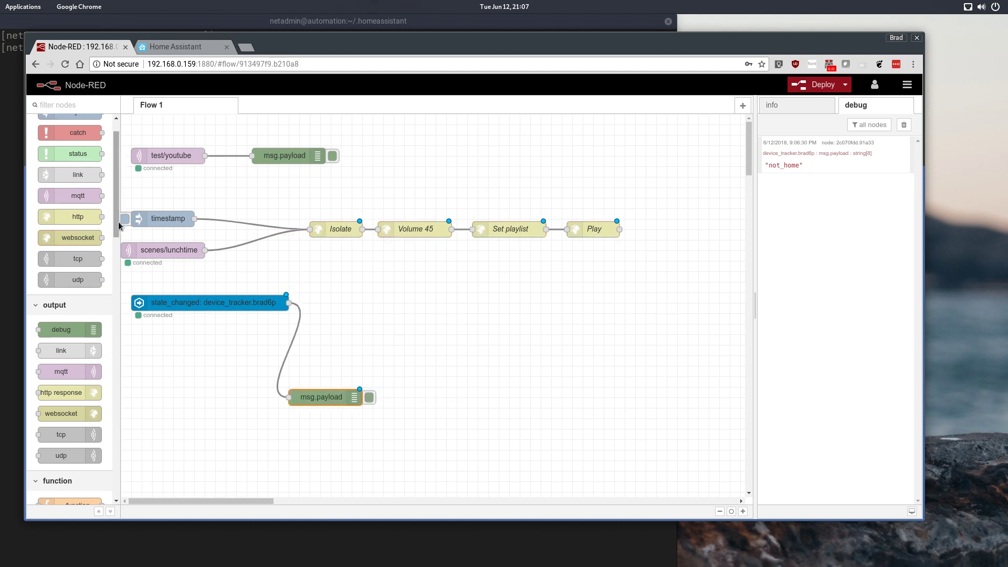
Step: Add a switch node wired from the state_changed output with the rule == home
scroll(120, 247, down, 4)
scroll(121, 253, down, 5)
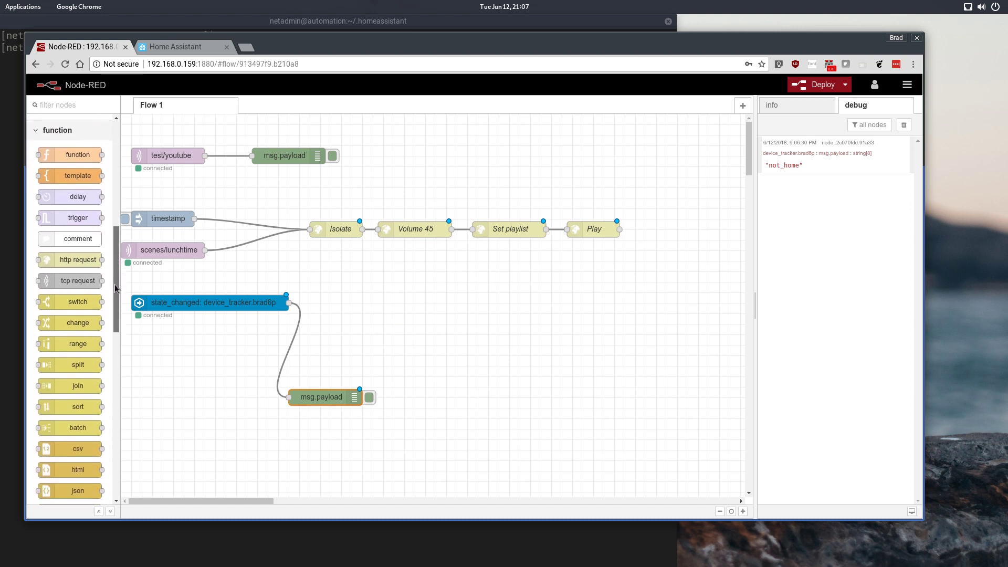
drag(76, 297, 363, 303)
click(293, 334)
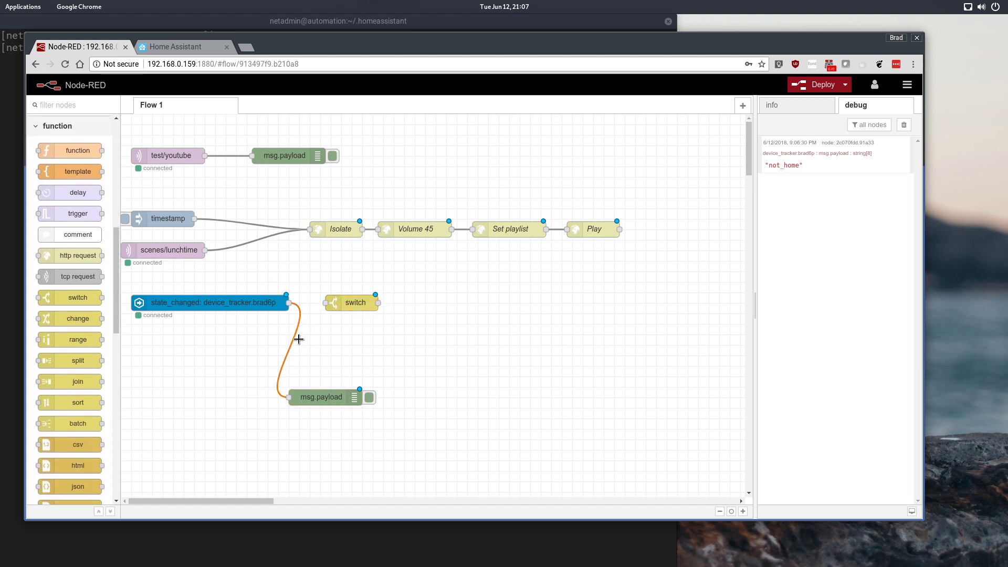
drag(288, 302, 326, 302)
double_click(348, 309)
click(592, 237)
text(home)
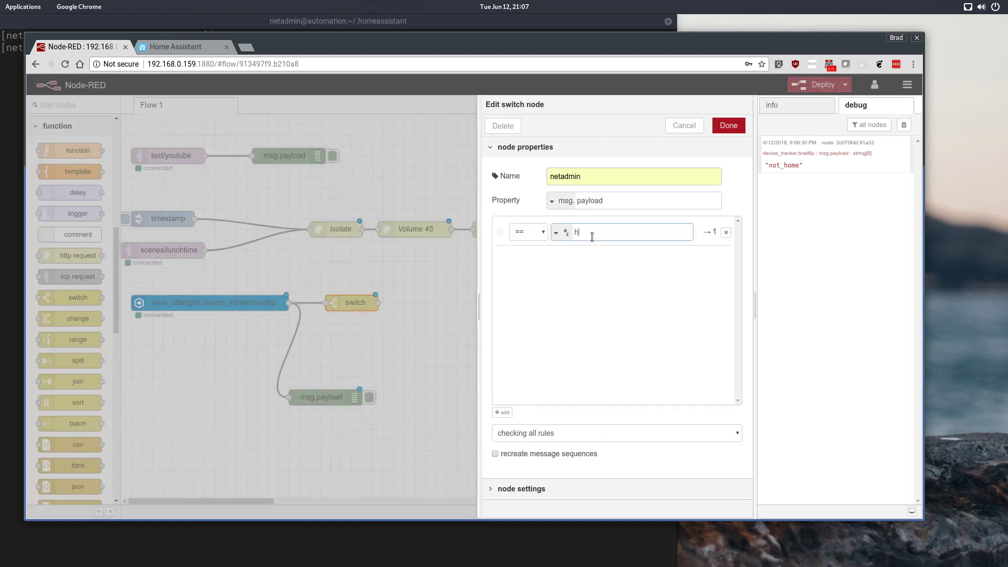
click(727, 126)
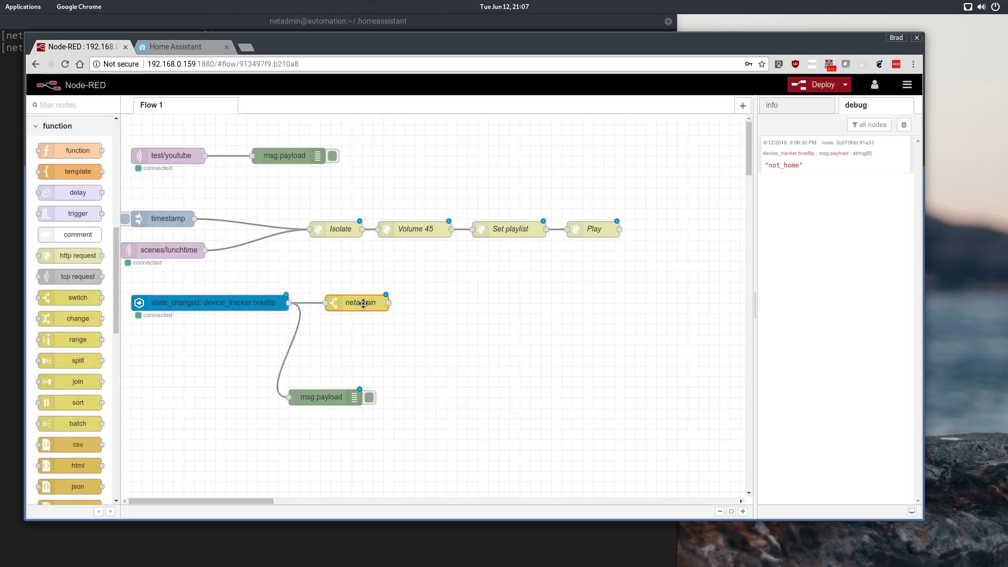
Step: Name the switch node 'Brads Home'
double_click(363, 303)
drag(631, 180, 484, 184)
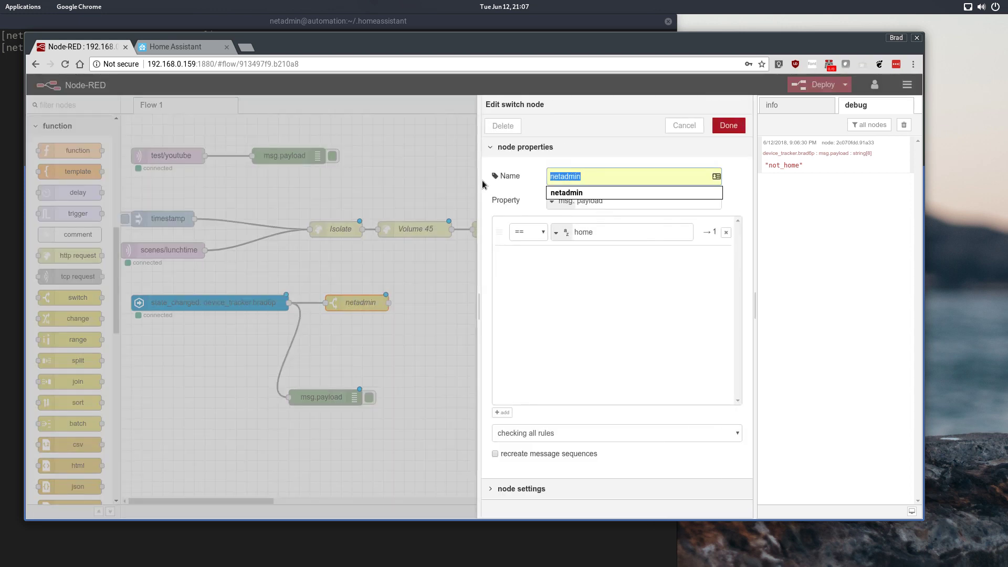
text(Home)
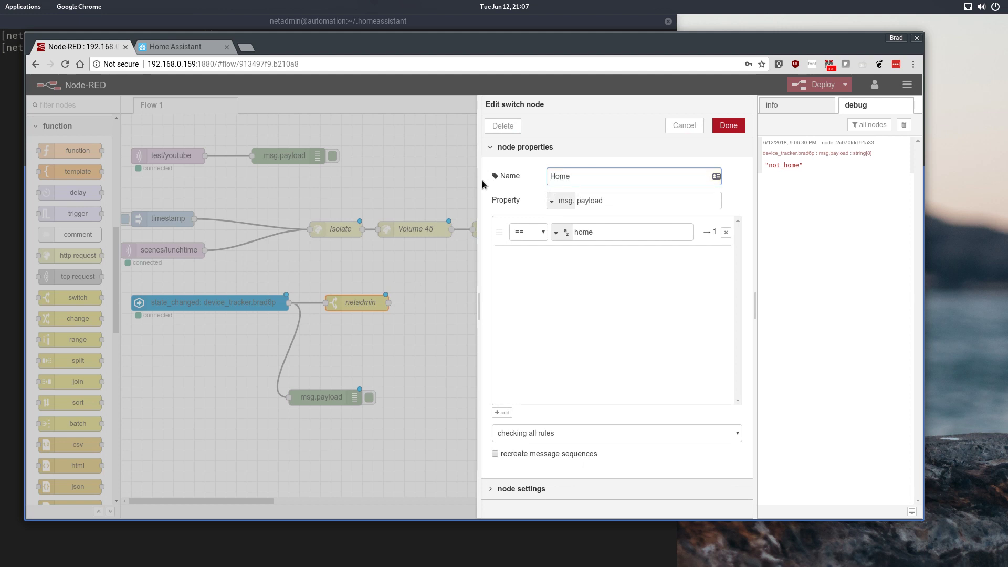
key(BackSpace)
key(BackSpace)
key(BackSpace)
key(BackSpace)
text(Brads Home)
click(728, 125)
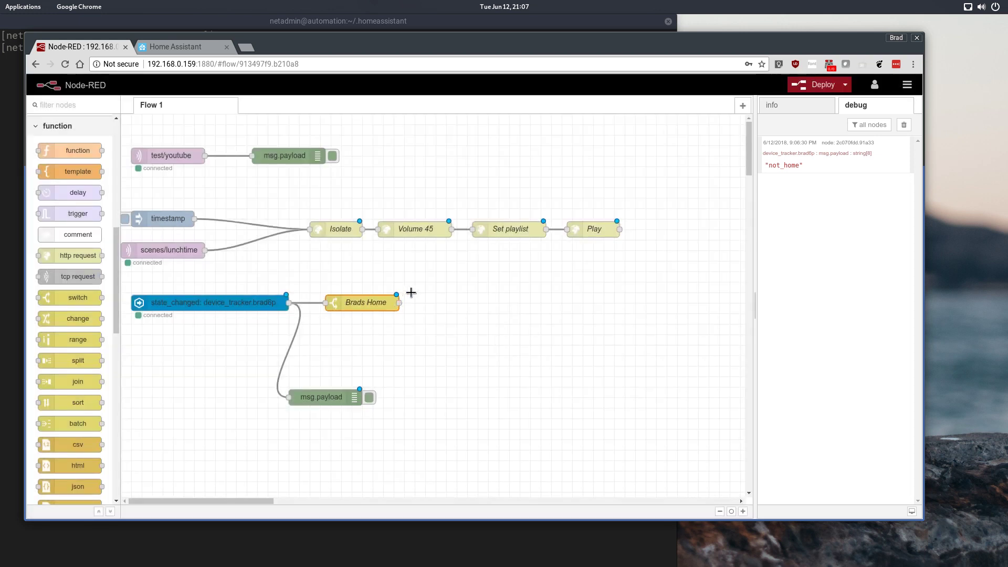
Step: Wire the Brads Home output into the Isolate node and move the playlist chain further right
drag(399, 302, 309, 229)
drag(312, 186, 624, 246)
drag(418, 234, 492, 234)
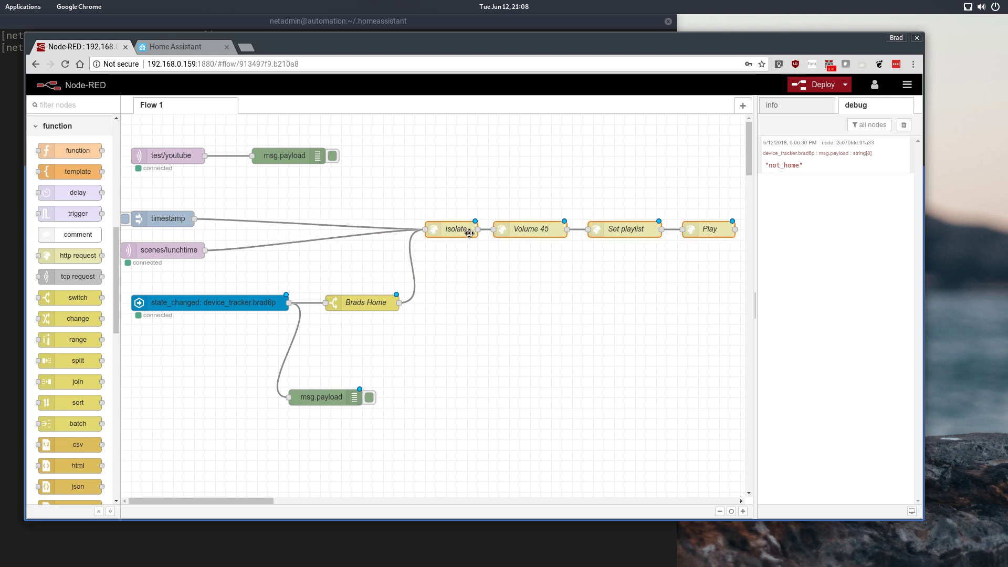